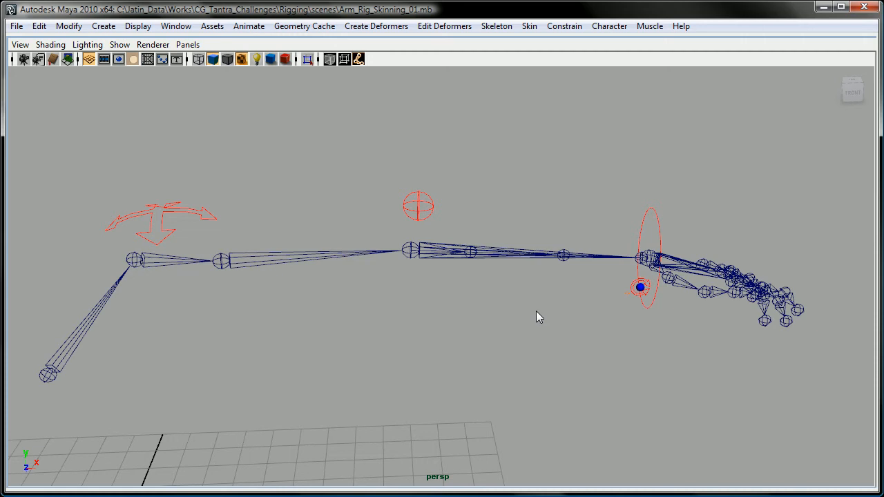
{"action": "left_click_drag", "start_coordinate": [538, 317], "coordinate": [505, 304], "text": "alt"}
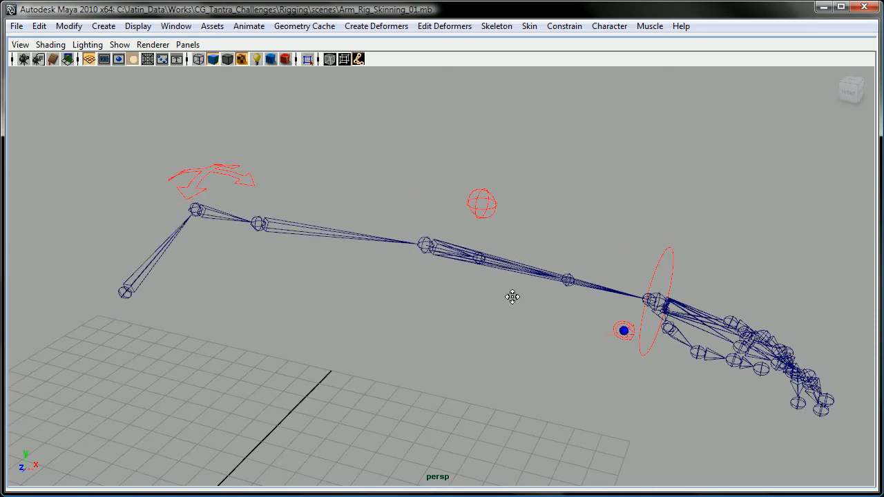
{"action": "middle_click_drag", "start_coordinate": [517, 298], "coordinate": [493, 296], "text": "alt"}
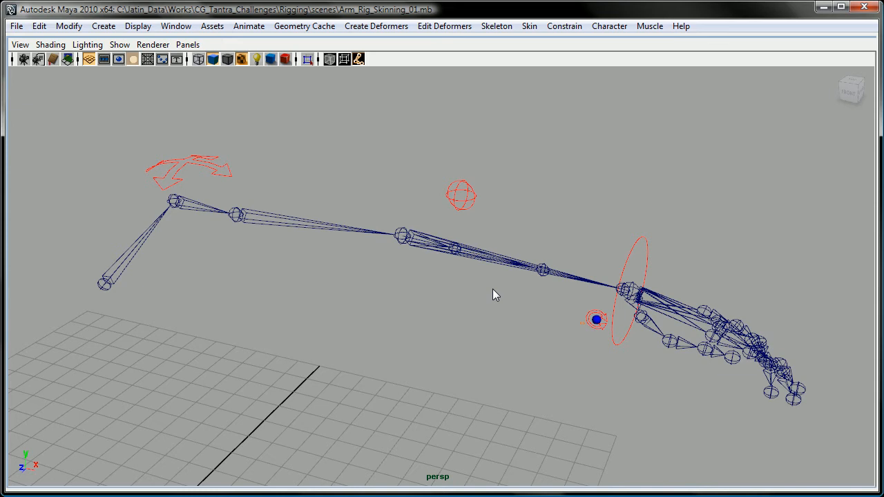
{"action": "left_click_drag", "start_coordinate": [492, 293], "coordinate": [476, 302], "text": "alt"}
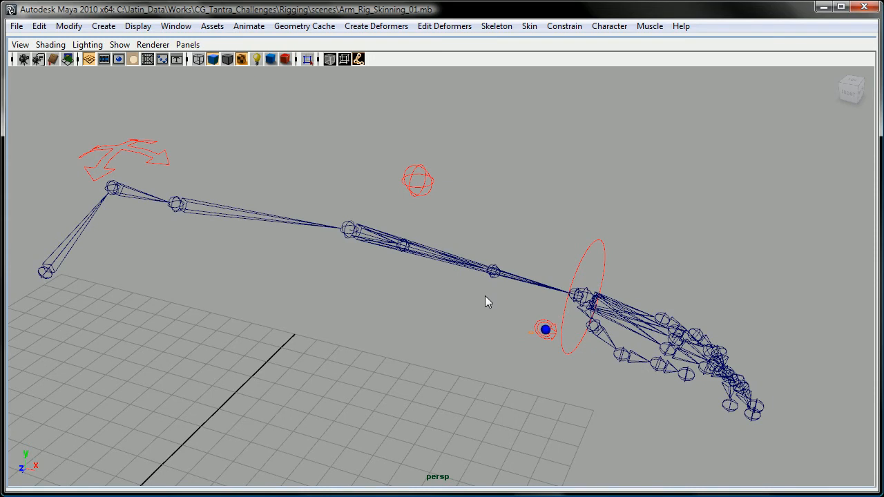
{"action": "key", "text": "ctrl+space"}
{"action": "left_click_drag", "start_coordinate": [387, 322], "coordinate": [452, 336], "text": "alt"}
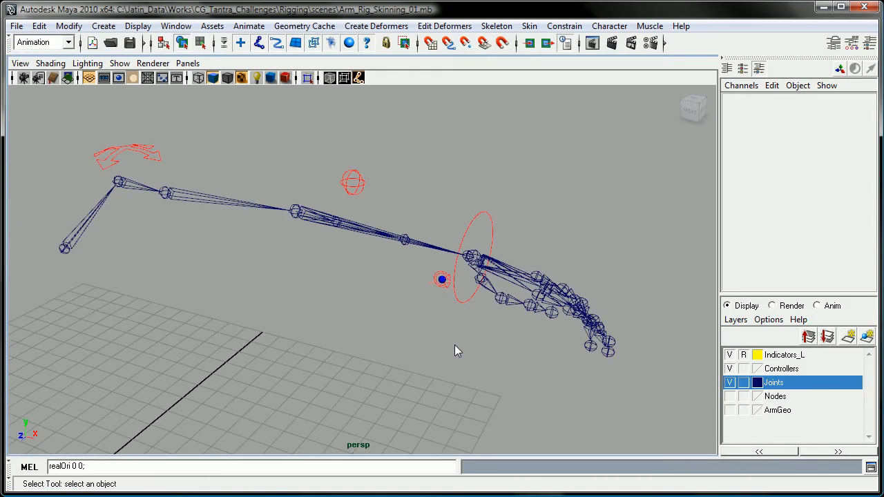
{"action": "key", "text": "ctrl+space"}
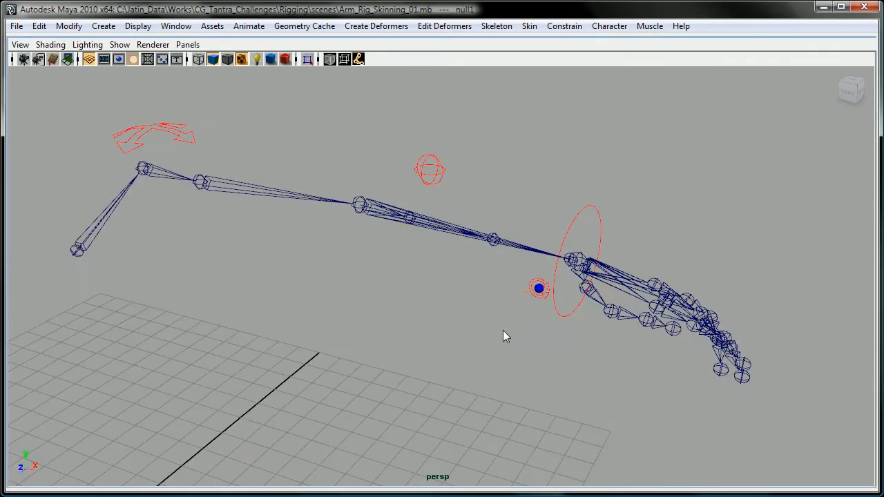
Step: Open the Hypergraph in an enlarged window and frame the whole scene hierarchy of the arm rig
{"action": "key", "text": "alt+h"}
{"action": "left_click_drag", "start_coordinate": [201, 0], "coordinate": [401, 70]}
{"action": "left_click_drag", "start_coordinate": [514, 279], "coordinate": [660, 448]}
{"action": "key", "text": "a"}
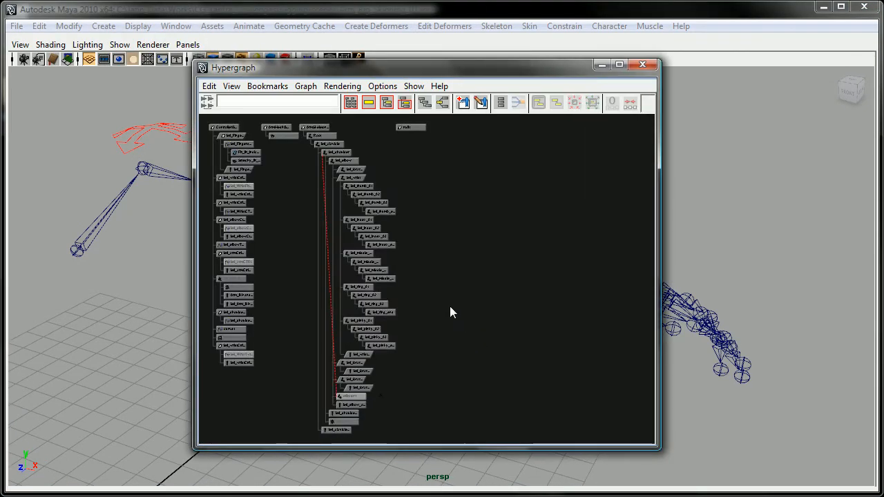
Step: Examine the controller and joint hierarchies of the arm rig in the Hypergraph, and close the window
{"action": "middle_click_drag", "start_coordinate": [425, 265], "coordinate": [507, 279], "text": "alt"}
{"action": "middle_click_drag", "start_coordinate": [426, 263], "coordinate": [426, 301], "text": "alt"}
{"action": "left_click_drag", "start_coordinate": [397, 150], "coordinate": [457, 476]}
{"action": "middle_click_drag", "start_coordinate": [522, 387], "coordinate": [519, 337], "text": "alt"}
{"action": "right_click_drag", "start_coordinate": [520, 337], "coordinate": [459, 294], "text": "alt"}
{"action": "left_click_drag", "start_coordinate": [401, 136], "coordinate": [470, 423]}
{"action": "middle_click_drag", "start_coordinate": [493, 257], "coordinate": [518, 291], "text": "alt"}
{"action": "left_click_drag", "start_coordinate": [317, 177], "coordinate": [364, 434]}
{"action": "left_click_drag", "start_coordinate": [391, 181], "coordinate": [405, 257]}
{"action": "left_click", "coordinate": [547, 265]}
{"action": "middle_click_drag", "start_coordinate": [413, 320], "coordinate": [411, 301], "text": "alt"}
{"action": "right_click_drag", "start_coordinate": [411, 307], "coordinate": [302, 187], "text": "alt"}
{"action": "left_click_drag", "start_coordinate": [301, 187], "coordinate": [568, 261]}
{"action": "middle_click_drag", "start_coordinate": [613, 251], "coordinate": [587, 352], "text": "alt"}
{"action": "left_click", "coordinate": [592, 284]}
{"action": "left_click", "coordinate": [644, 66]}
{"action": "right_click_drag", "start_coordinate": [587, 352], "coordinate": [572, 306], "text": "alt"}
{"action": "left_click", "coordinate": [566, 251]}
{"action": "left_click", "coordinate": [800, 198]}
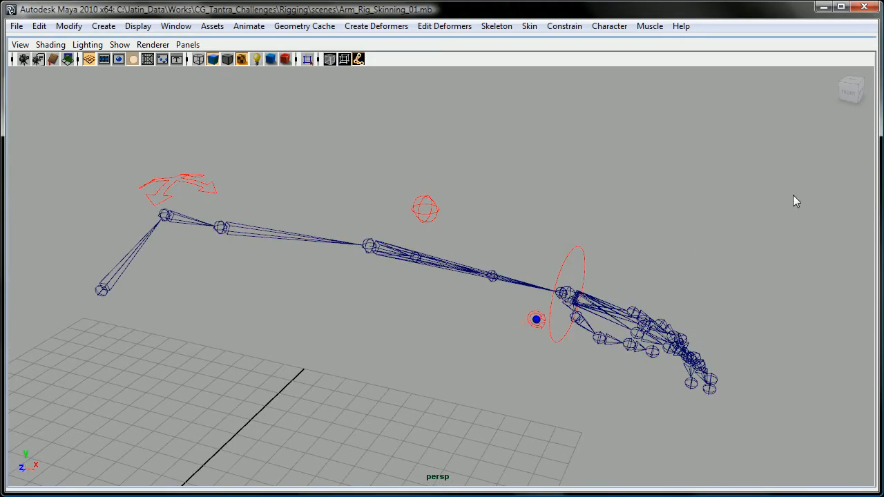
Step: Restore the full interface and hide the toolbox, time slider, range slider and shelf
{"action": "key", "text": "ctrl+space"}
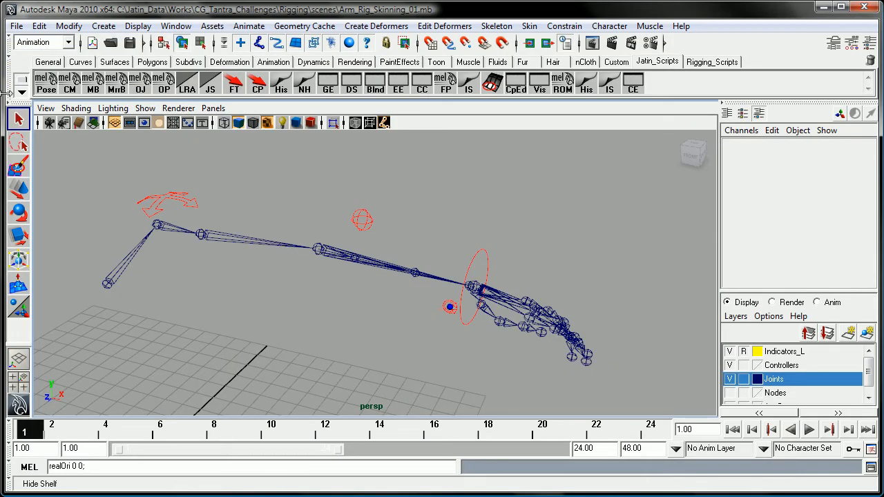
{"action": "left_click", "coordinate": [16, 104]}
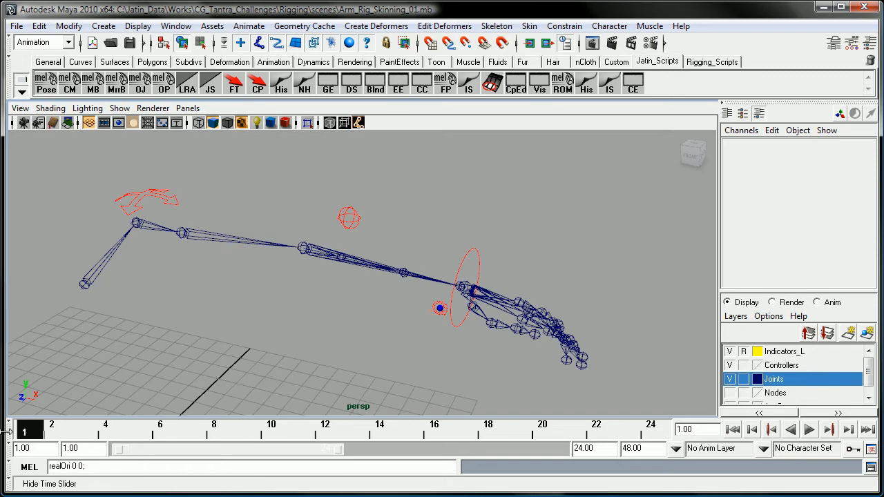
{"action": "left_click", "coordinate": [8, 433]}
{"action": "left_click", "coordinate": [9, 451]}
{"action": "right_click_drag", "start_coordinate": [341, 323], "coordinate": [366, 328], "text": "alt"}
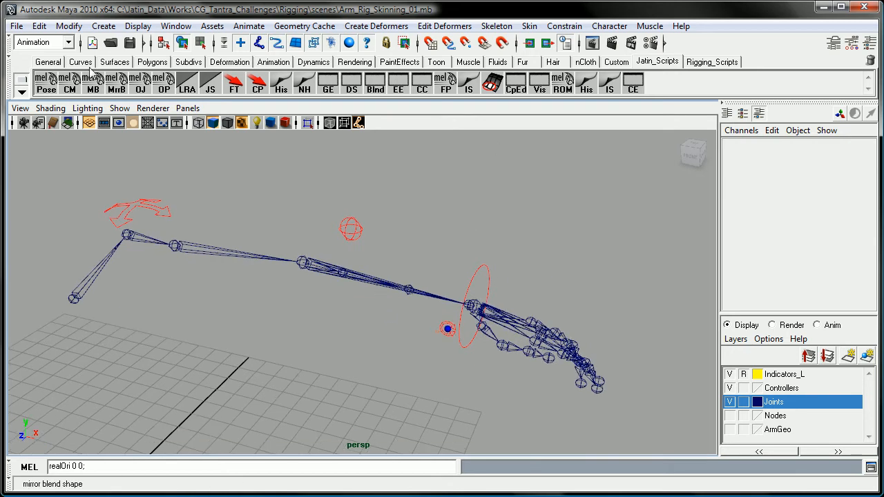
{"action": "left_click", "coordinate": [10, 88]}
Step: Move the left wrist controller inward toward the shoulder to test how the arm chain bends
{"action": "left_click_drag", "start_coordinate": [295, 224], "coordinate": [307, 238], "text": "alt"}
{"action": "left_click", "coordinate": [353, 181]}
{"action": "left_click", "coordinate": [503, 224]}
{"action": "left_click", "coordinate": [492, 236]}
{"action": "left_click_drag", "start_coordinate": [495, 239], "coordinate": [501, 270], "text": "alt"}
{"action": "key", "text": "w"}
{"action": "middle_click_drag", "start_coordinate": [465, 297], "coordinate": [467, 301], "text": "alt"}
{"action": "left_click_drag", "start_coordinate": [467, 301], "coordinate": [173, 321]}
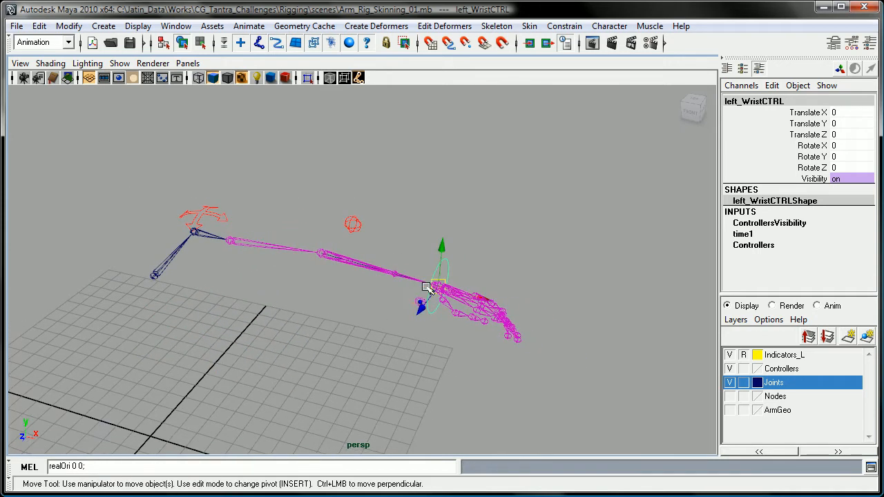
{"action": "left_click_drag", "start_coordinate": [437, 284], "coordinate": [264, 319]}
{"action": "middle_click_drag", "start_coordinate": [305, 340], "coordinate": [321, 313], "text": "alt"}
Step: Rotate the left wrist controller so that the hand points downward
{"action": "key", "text": "e"}
{"action": "left_click_drag", "start_coordinate": [305, 305], "coordinate": [223, 330]}
{"action": "left_click_drag", "start_coordinate": [319, 338], "coordinate": [280, 327], "text": "alt"}
{"action": "left_click_drag", "start_coordinate": [276, 323], "coordinate": [355, 335]}
{"action": "left_click", "coordinate": [409, 239]}
{"action": "left_click", "coordinate": [444, 300]}
{"action": "left_click", "coordinate": [312, 310]}
Step: Reset all Translate and Rotate values of the left wrist controller to 0
{"action": "left_click_drag", "start_coordinate": [846, 167], "coordinate": [851, 109]}
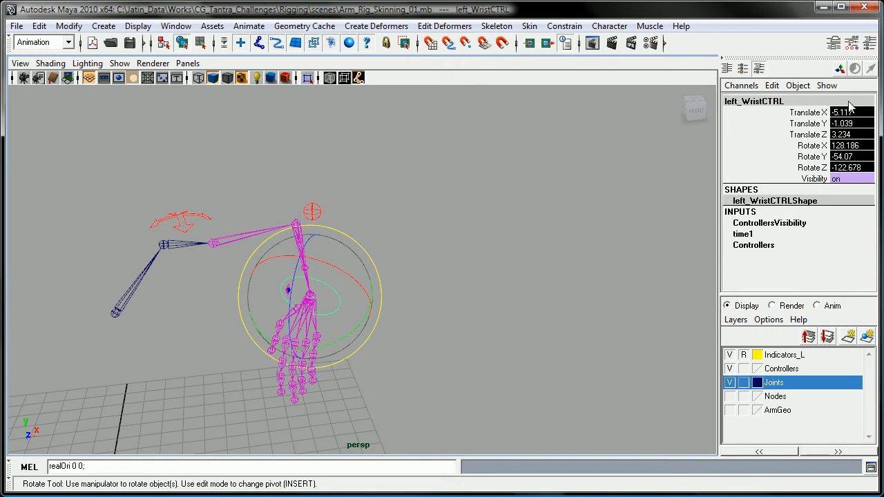
{"action": "type", "text": "0"}
{"action": "key", "text": "Return"}
{"action": "middle_click_drag", "start_coordinate": [478, 293], "coordinate": [471, 317], "text": "alt"}
{"action": "key", "text": "q"}
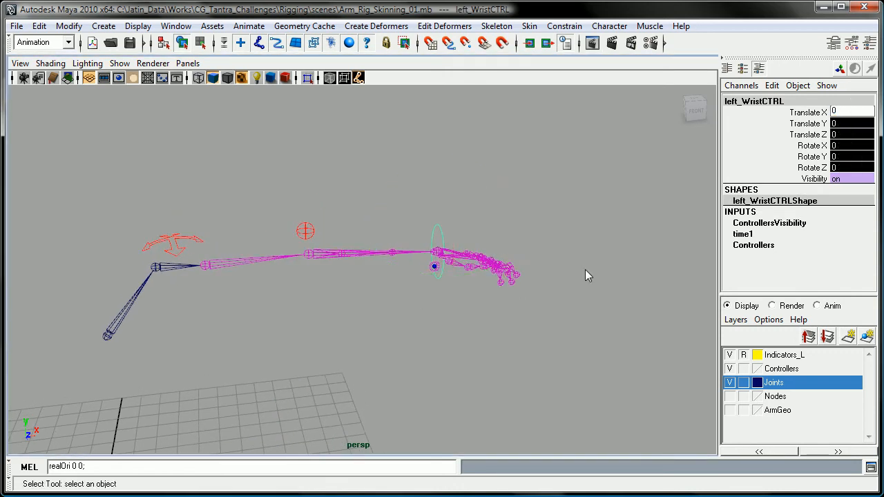
Step: Try moving the spherical elbow controller above the arm, and undo the move
{"action": "left_click", "coordinate": [586, 272]}
{"action": "left_click_drag", "start_coordinate": [414, 282], "coordinate": [369, 304], "text": "alt"}
{"action": "right_click_drag", "start_coordinate": [369, 304], "coordinate": [407, 297], "text": "alt"}
{"action": "left_click_drag", "start_coordinate": [381, 190], "coordinate": [295, 205]}
{"action": "key", "text": "w"}
{"action": "left_click_drag", "start_coordinate": [328, 159], "coordinate": [388, 155]}
{"action": "key", "text": "ctrl+z"}
Step: Try rotating the arrow-shaped left shoulder controller, and undo the rotation
{"action": "left_click_drag", "start_coordinate": [167, 180], "coordinate": [154, 230]}
{"action": "middle_click_drag", "start_coordinate": [154, 245], "coordinate": [237, 292], "text": "alt"}
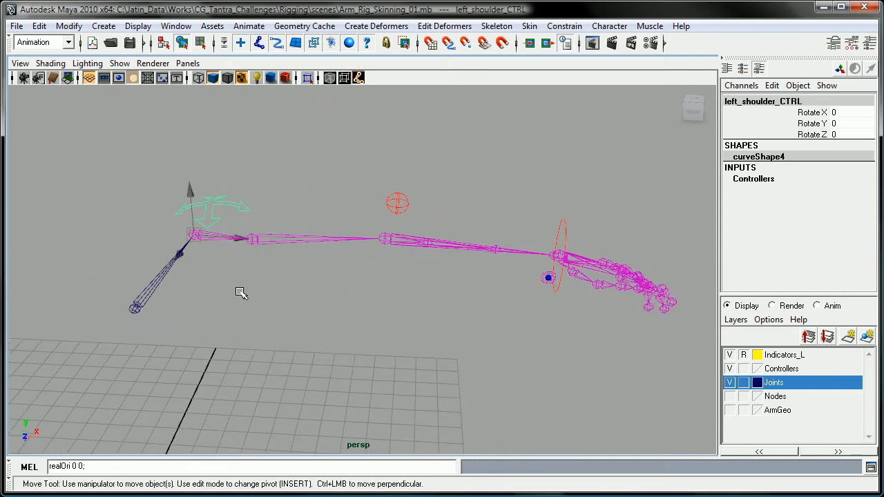
{"action": "key", "text": "e"}
{"action": "left_click_drag", "start_coordinate": [240, 203], "coordinate": [255, 214]}
{"action": "key", "text": "ctrl+z"}
{"action": "left_click", "coordinate": [488, 304]}
Step: Examine the left wrist controller and the indicator shapes beneath the wrist up close
{"action": "left_click_drag", "start_coordinate": [492, 299], "coordinate": [460, 317], "text": "alt"}
{"action": "key", "text": "q"}
{"action": "left_click", "coordinate": [466, 256]}
{"action": "left_click_drag", "start_coordinate": [529, 211], "coordinate": [485, 363], "text": "alt"}
{"action": "right_click_drag", "start_coordinate": [486, 364], "coordinate": [438, 332], "text": "alt"}
{"action": "middle_click_drag", "start_coordinate": [438, 331], "coordinate": [398, 311], "text": "alt"}
{"action": "right_click_drag", "start_coordinate": [399, 311], "coordinate": [517, 346], "text": "alt"}
{"action": "left_click_drag", "start_coordinate": [517, 345], "coordinate": [456, 332], "text": "alt"}
{"action": "right_click_drag", "start_coordinate": [456, 331], "coordinate": [392, 341], "text": "alt"}
{"action": "left_click_drag", "start_coordinate": [392, 341], "coordinate": [392, 318], "text": "alt"}
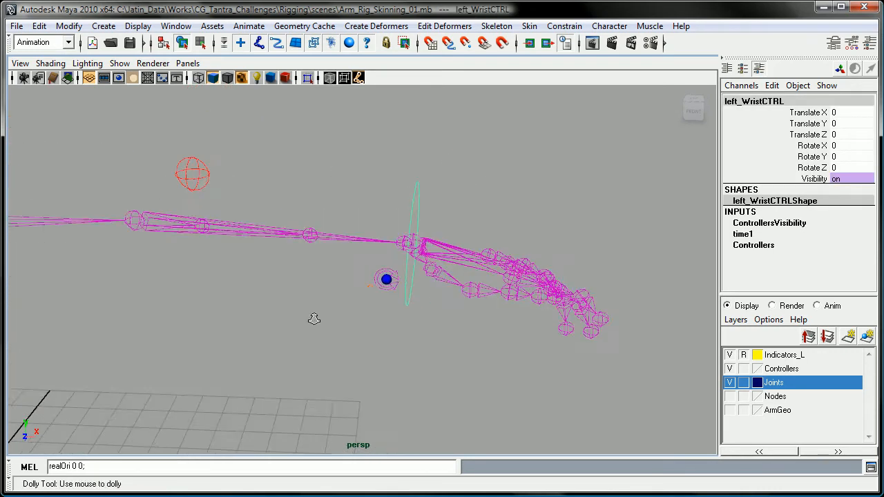
{"action": "right_click_drag", "start_coordinate": [393, 318], "coordinate": [430, 344], "text": "alt"}
{"action": "left_click_drag", "start_coordinate": [326, 247], "coordinate": [442, 323], "text": "ctrl+alt"}
{"action": "mouse_move", "coordinate": [489, 365]}
{"action": "left_mouse_down", "text": "alt"}
{"action": "mouse_move", "coordinate": [442, 337]}
{"action": "mouse_move", "coordinate": [438, 344]}
{"action": "left_mouse_up", "text": "alt"}
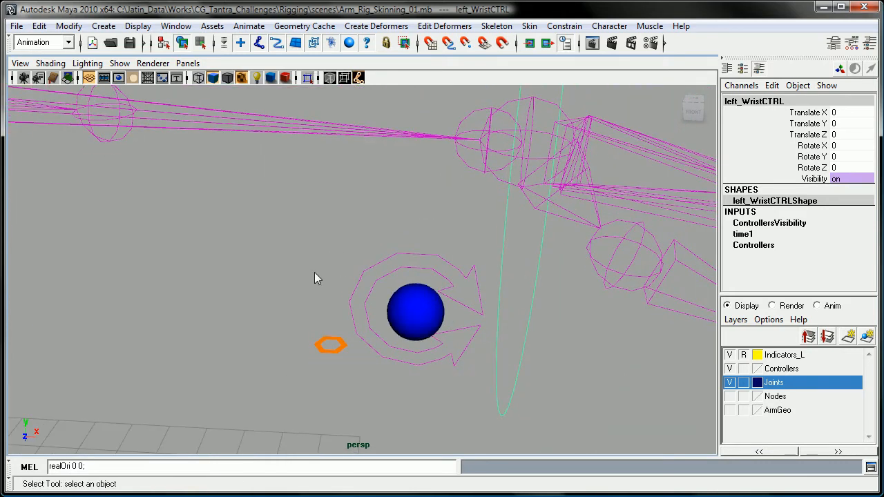
Step: Select the left fingers IK/FK controller around the blue sphere beneath the wrist
{"action": "left_click", "coordinate": [319, 275]}
{"action": "right_click_drag", "start_coordinate": [357, 298], "coordinate": [331, 304], "text": "alt"}
{"action": "left_click_drag", "start_coordinate": [331, 304], "coordinate": [421, 361], "text": "alt"}
{"action": "left_click", "coordinate": [421, 321]}
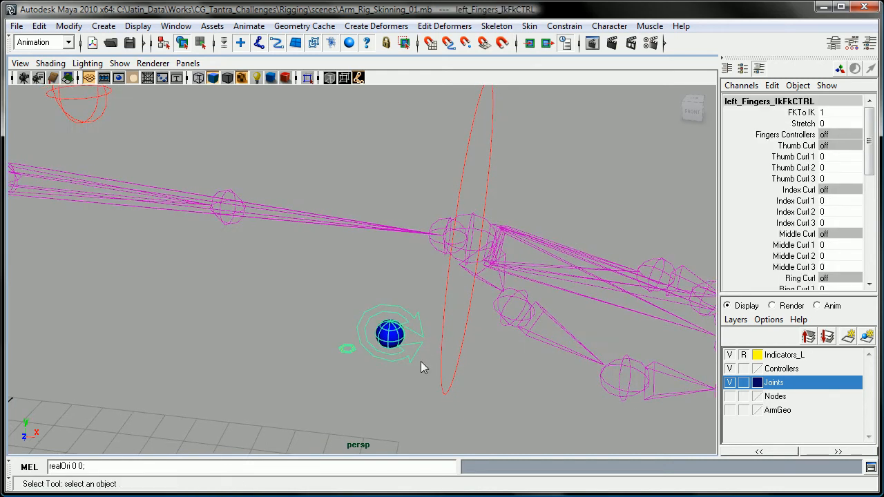
{"action": "left_click", "coordinate": [352, 299]}
{"action": "left_click_drag", "start_coordinate": [404, 361], "coordinate": [372, 350], "text": "alt"}
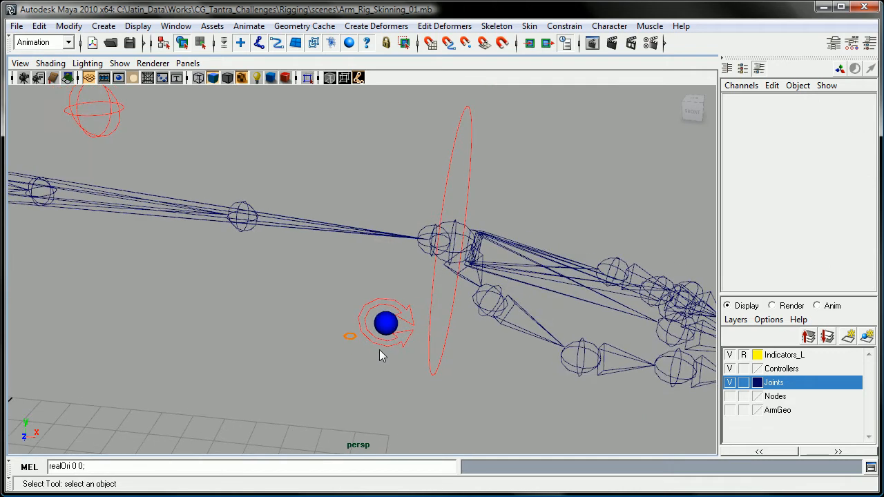
{"action": "left_click", "coordinate": [388, 350]}
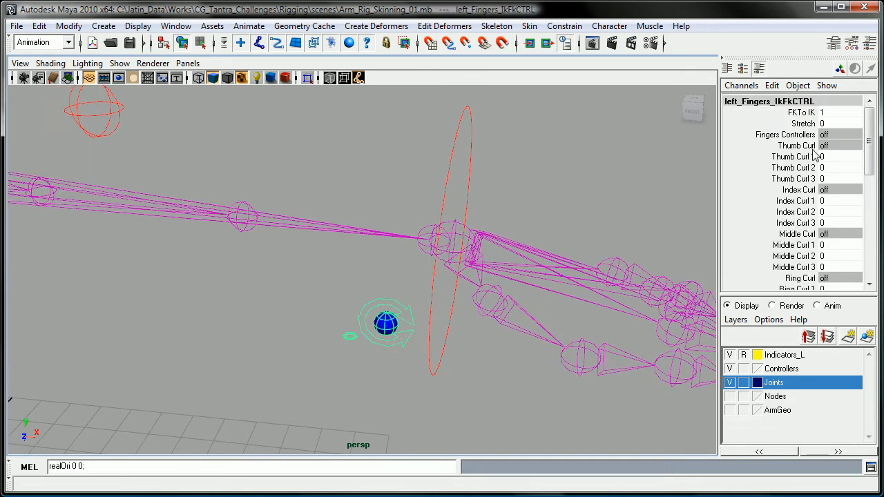
Step: Inspect the FKTo IK and Stretch attributes of the left fingers controller and its indicators, and clear the selection
{"action": "left_click_drag", "start_coordinate": [504, 314], "coordinate": [401, 295], "text": "alt"}
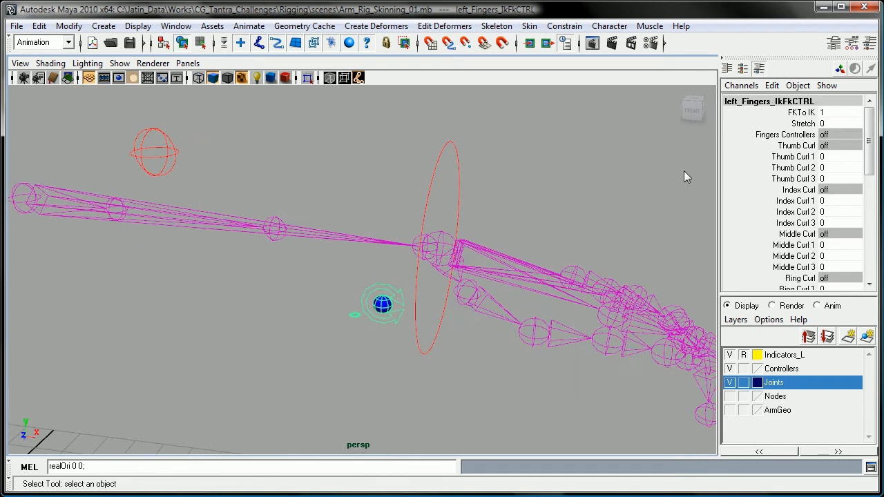
{"action": "left_click", "coordinate": [805, 114]}
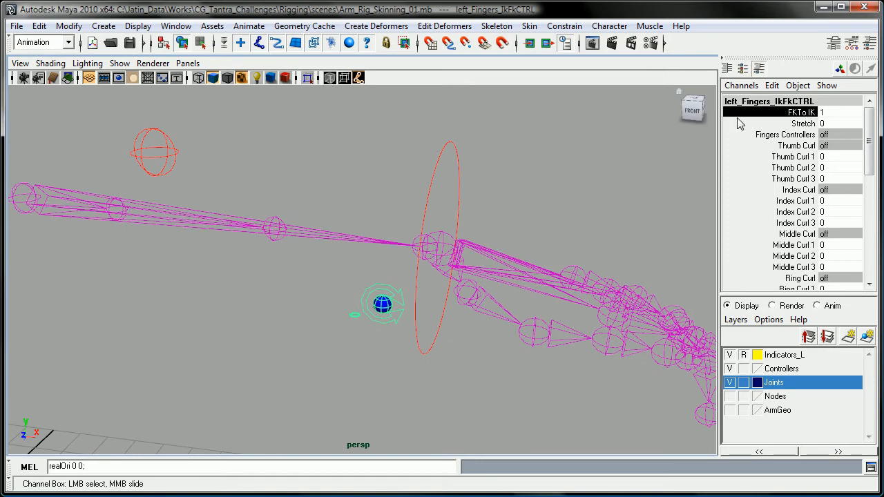
{"action": "left_click", "coordinate": [799, 124]}
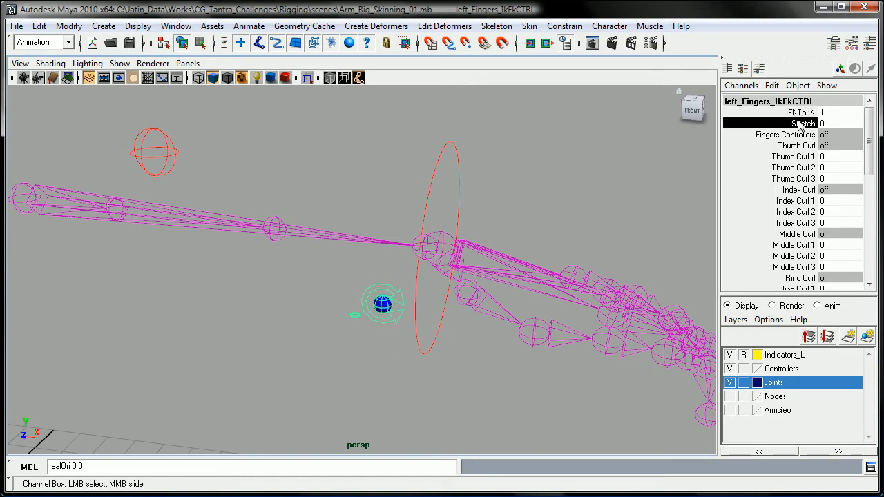
{"action": "right_click_drag", "start_coordinate": [304, 335], "coordinate": [392, 315], "text": "alt"}
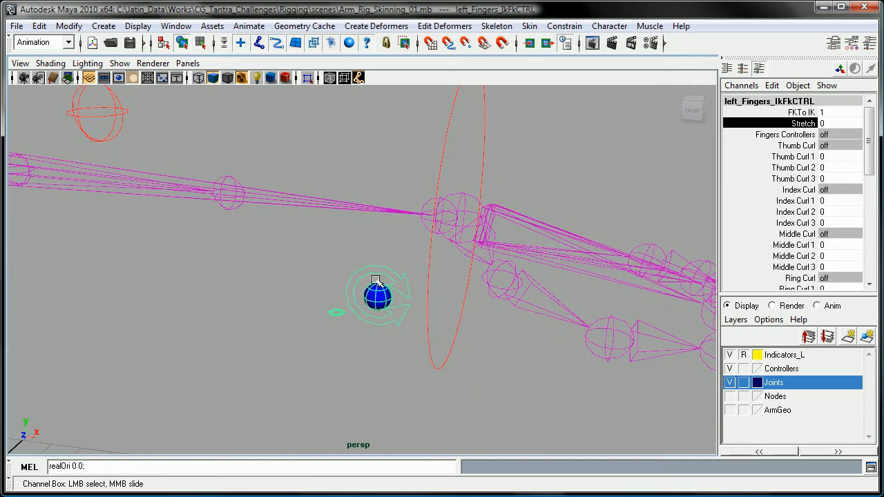
{"action": "left_click_drag", "start_coordinate": [308, 315], "coordinate": [356, 314], "text": "alt"}
{"action": "left_click", "coordinate": [358, 325]}
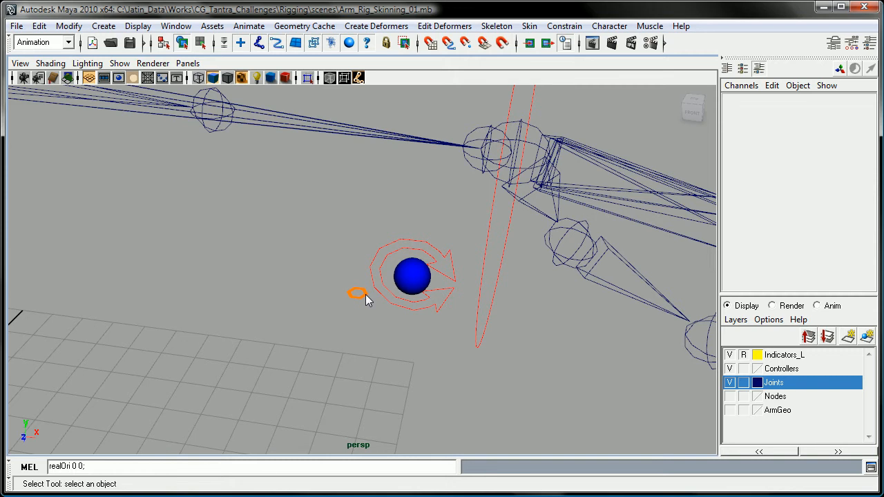
Step: Set Stretch to 1 on the left fingers IK/FK controller and inspect its orange stretch indicator
{"action": "left_click_drag", "start_coordinate": [365, 295], "coordinate": [402, 299], "text": "alt"}
{"action": "left_click", "coordinate": [406, 271]}
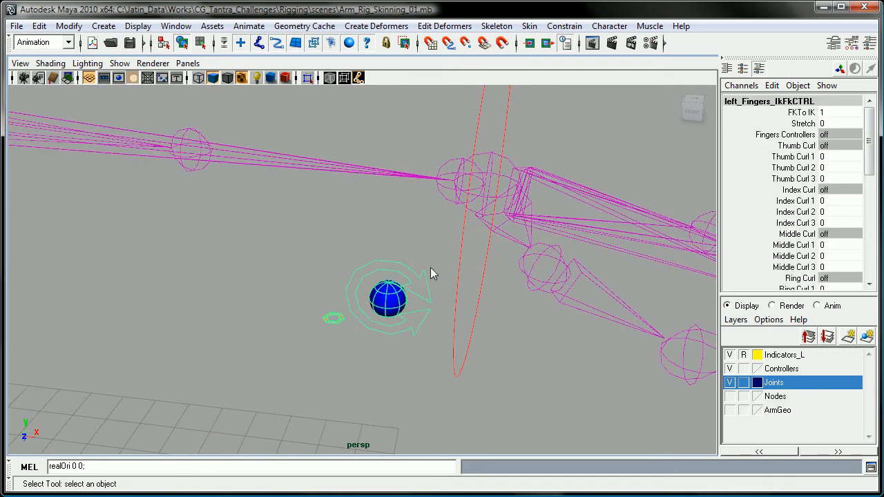
{"action": "left_click", "coordinate": [813, 124]}
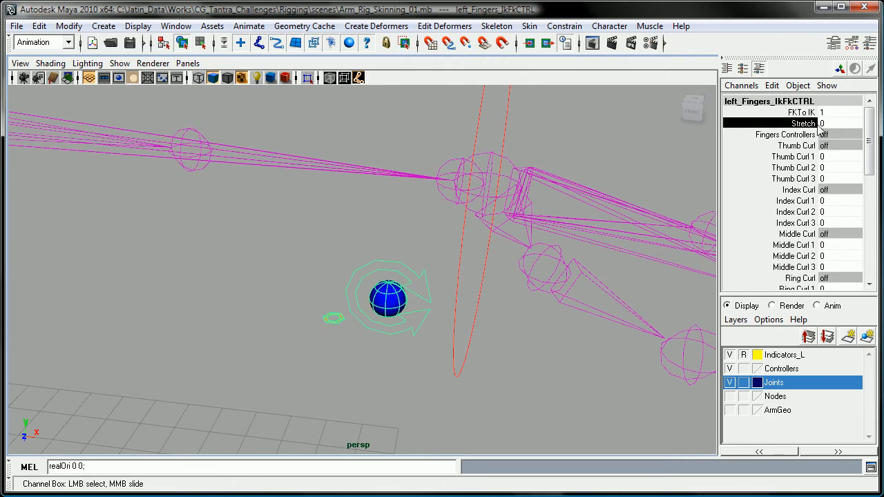
{"action": "left_click_drag", "start_coordinate": [458, 268], "coordinate": [427, 308], "text": "alt"}
{"action": "middle_click_drag", "start_coordinate": [345, 272], "coordinate": [468, 278]}
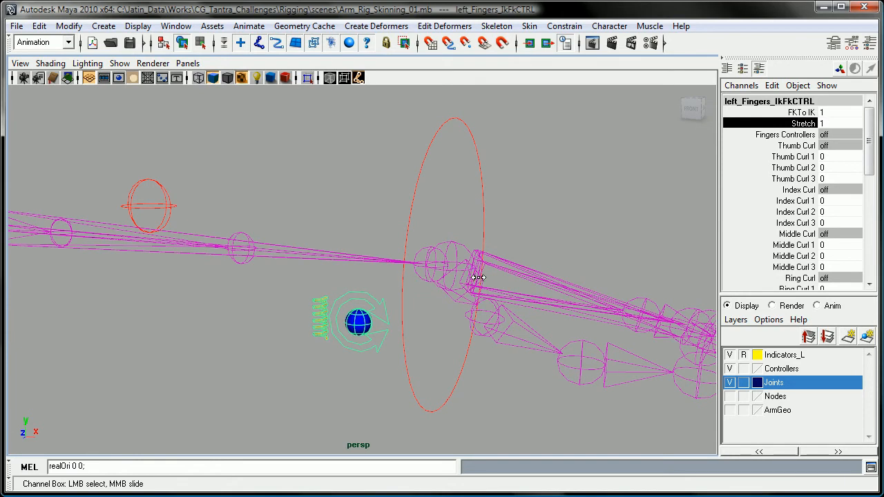
{"action": "left_click", "coordinate": [335, 355]}
{"action": "left_click_drag", "start_coordinate": [323, 299], "coordinate": [368, 334], "text": "alt"}
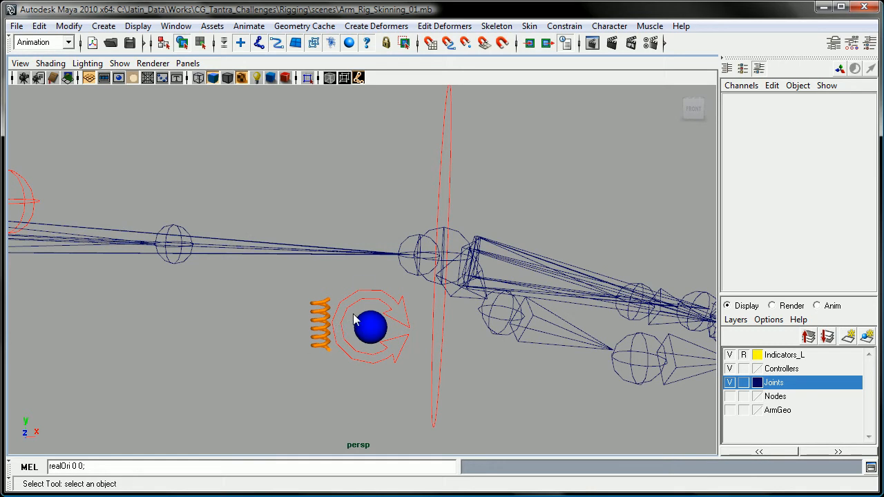
{"action": "mouse_move", "coordinate": [361, 322]}
{"action": "left_mouse_down", "text": "alt"}
{"action": "mouse_move", "coordinate": [380, 341]}
{"action": "mouse_move", "coordinate": [375, 315]}
{"action": "left_mouse_up", "text": "alt"}
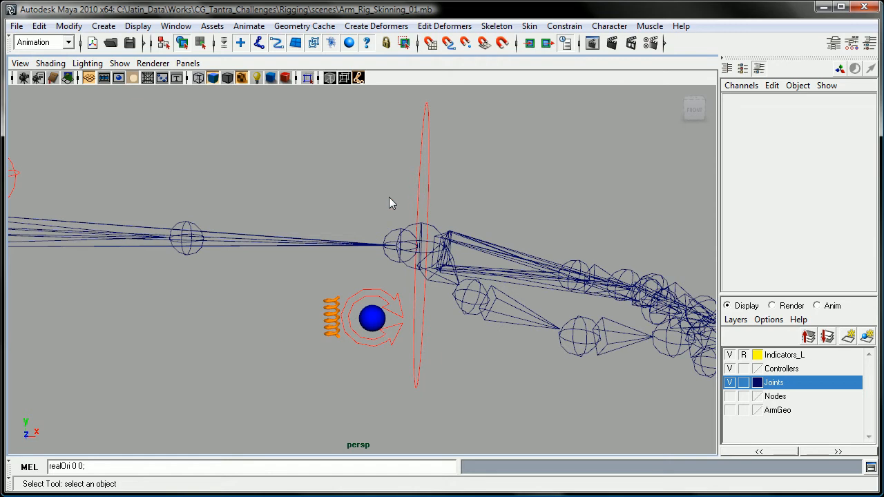
Step: Set FKTo IK to 0 on the left fingers IK/FK controller
{"action": "left_click", "coordinate": [385, 304]}
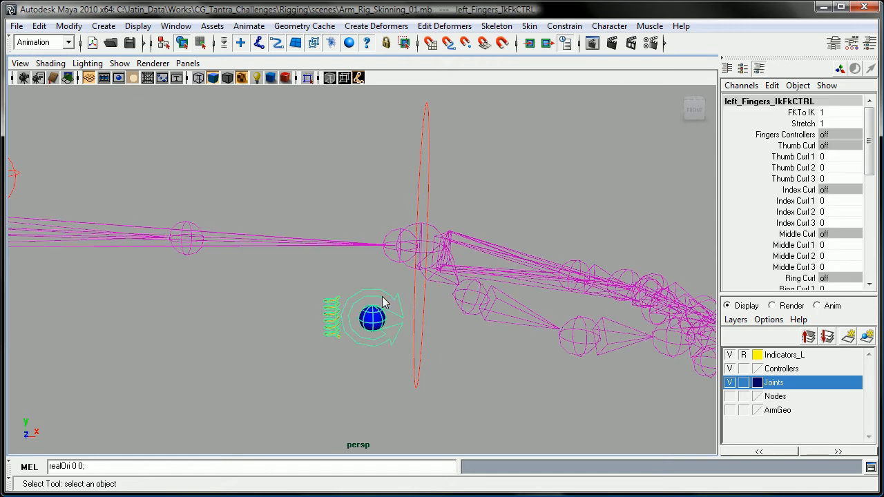
{"action": "mouse_move", "coordinate": [385, 304]}
{"action": "left_mouse_down", "text": "alt"}
{"action": "mouse_move", "coordinate": [384, 318]}
{"action": "mouse_move", "coordinate": [400, 298]}
{"action": "left_mouse_up", "text": "alt"}
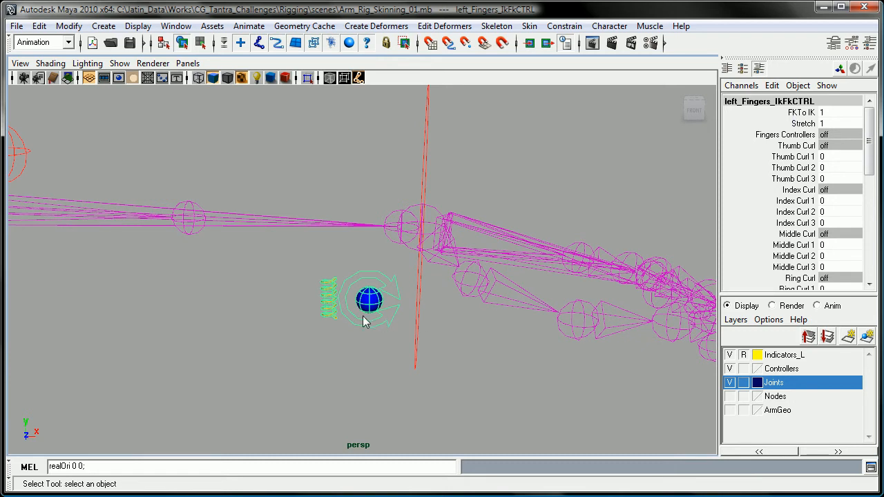
{"action": "left_click", "coordinate": [786, 114]}
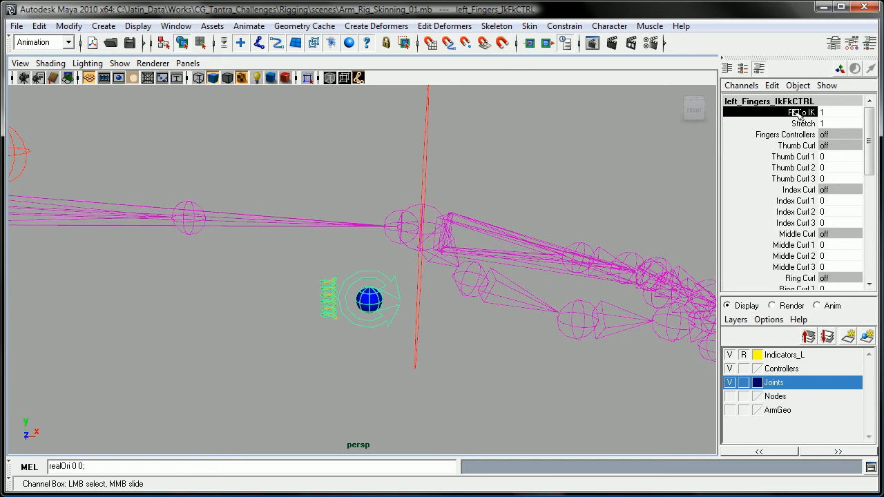
{"action": "middle_click_drag", "start_coordinate": [567, 246], "coordinate": [483, 258]}
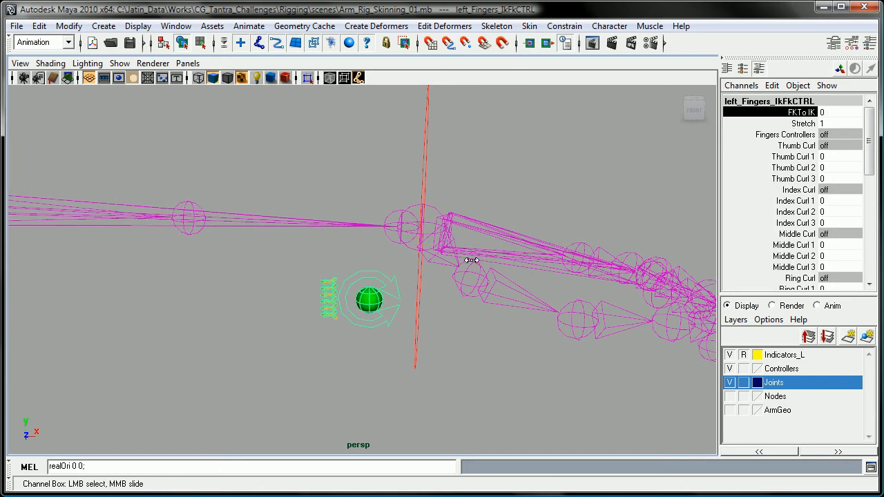
Step: Select the left wrist FK controller ring, examine its rotation channels, and clear the selection
{"action": "mouse_move", "coordinate": [370, 325]}
{"action": "left_mouse_down", "text": "alt"}
{"action": "mouse_move", "coordinate": [366, 318]}
{"action": "mouse_move", "coordinate": [376, 325]}
{"action": "mouse_move", "coordinate": [352, 326]}
{"action": "mouse_move", "coordinate": [379, 327]}
{"action": "left_mouse_up", "text": "alt"}
{"action": "left_click", "coordinate": [312, 347]}
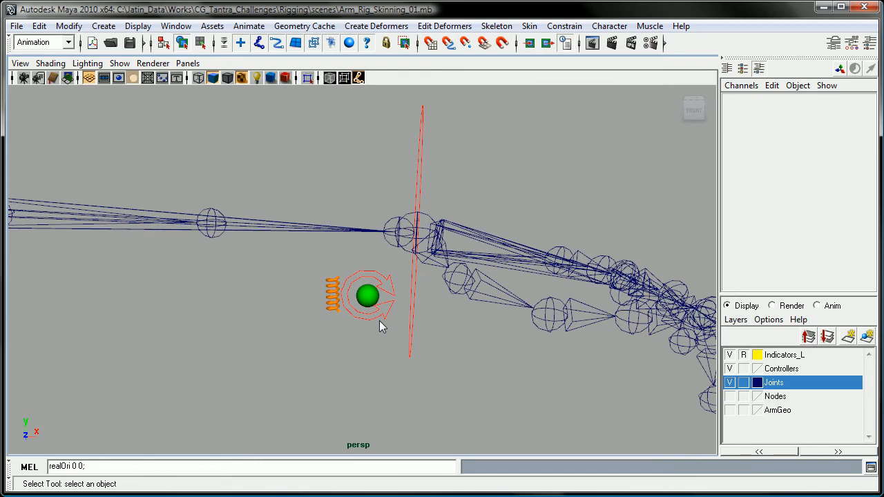
{"action": "left_click", "coordinate": [446, 155]}
{"action": "left_click_drag", "start_coordinate": [446, 155], "coordinate": [409, 254], "text": "alt"}
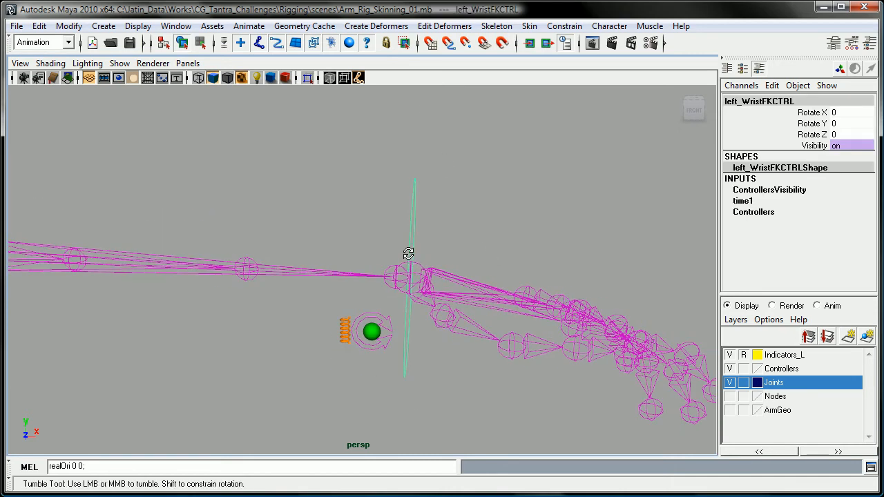
{"action": "left_click", "coordinate": [445, 234]}
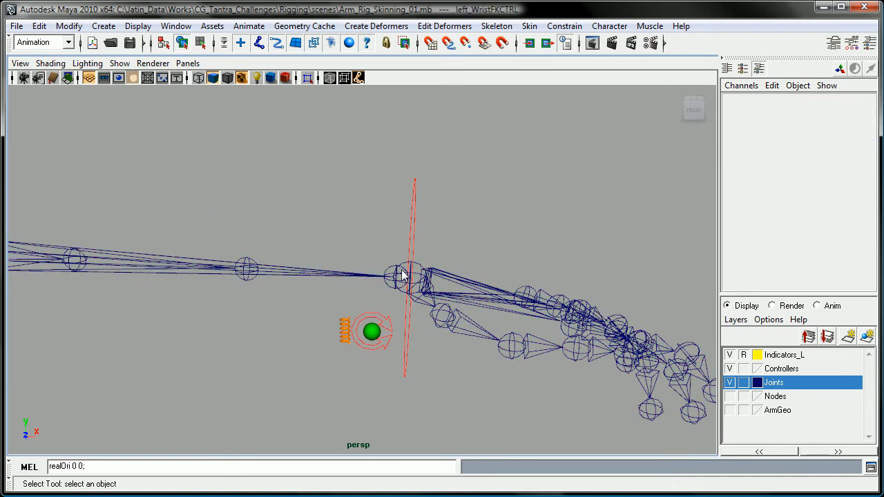
Step: Switch the arm from FK to IK with the FKTo IK attribute on the left fingers controller and deselect it
{"action": "left_click", "coordinate": [413, 221]}
{"action": "left_click", "coordinate": [365, 357]}
{"action": "left_click", "coordinate": [382, 347]}
{"action": "left_click", "coordinate": [795, 123]}
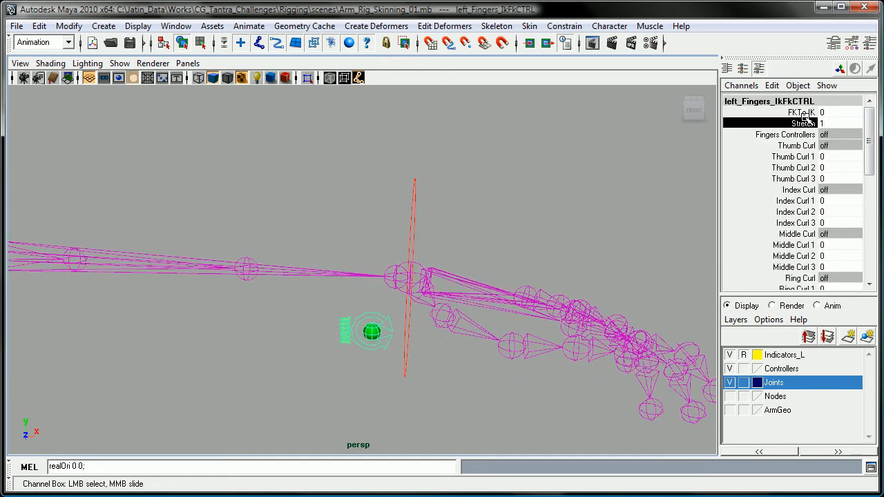
{"action": "left_click", "coordinate": [795, 112]}
{"action": "middle_click_drag", "start_coordinate": [371, 289], "coordinate": [518, 296]}
{"action": "left_click_drag", "start_coordinate": [522, 238], "coordinate": [511, 237], "text": "alt"}
{"action": "left_click", "coordinate": [510, 236]}
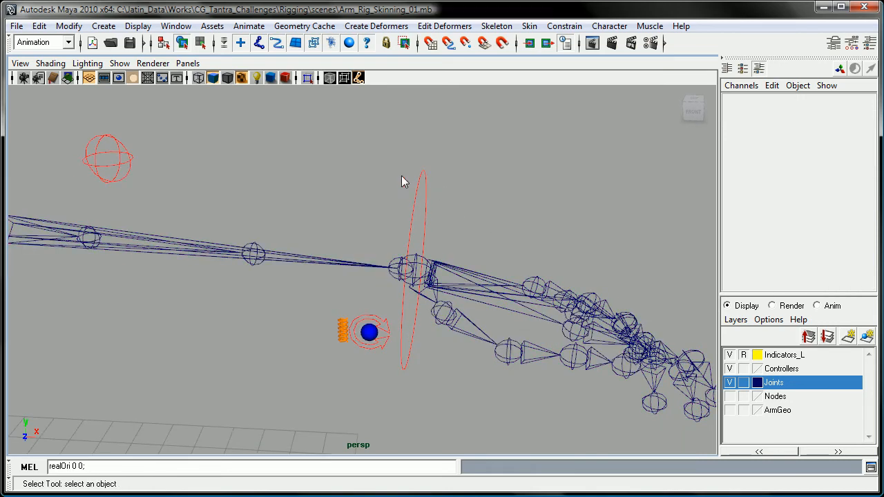
Step: Test-move the left wrist IK controller with the Move tool and undo each move
{"action": "left_click", "coordinate": [422, 184]}
{"action": "scroll", "coordinate": [445, 235], "scroll_direction": "down", "scroll_amount": 2}
{"action": "key", "text": "w"}
{"action": "left_click_drag", "start_coordinate": [402, 272], "coordinate": [361, 304]}
{"action": "key", "text": "ctrl+z"}
{"action": "left_click_drag", "start_coordinate": [383, 276], "coordinate": [253, 310]}
{"action": "key", "text": "ctrl+z"}
{"action": "scroll", "coordinate": [367, 274], "scroll_direction": "down", "scroll_amount": 2}
{"action": "left_click_drag", "start_coordinate": [367, 274], "coordinate": [639, 331], "text": "alt"}
{"action": "key", "text": "ctrl+z"}
Step: Set FKTo IK back to 0 on the left fingers IK/FK controller
{"action": "left_click_drag", "start_coordinate": [239, 376], "coordinate": [296, 330], "text": "alt"}
{"action": "right_click_drag", "start_coordinate": [296, 330], "coordinate": [539, 442], "text": "alt"}
{"action": "middle_click_drag", "start_coordinate": [539, 442], "coordinate": [509, 415], "text": "alt"}
{"action": "left_click_drag", "start_coordinate": [509, 415], "coordinate": [391, 332], "text": "alt"}
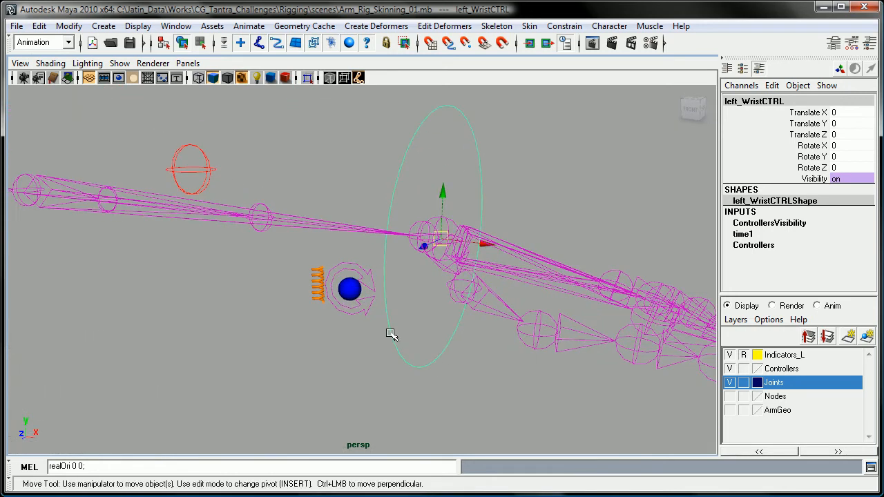
{"action": "left_click", "coordinate": [490, 331]}
{"action": "left_click_drag", "start_coordinate": [490, 330], "coordinate": [476, 312], "text": "alt"}
{"action": "left_click", "coordinate": [813, 115]}
{"action": "middle_click_drag", "start_coordinate": [529, 210], "coordinate": [247, 212]}
{"action": "right_click_drag", "start_coordinate": [436, 279], "coordinate": [379, 253], "text": "alt"}
Step: Test-rotate the left wrist FK controller with the Rotate tool and undo the rotation
{"action": "left_click", "coordinate": [395, 201]}
{"action": "right_click_drag", "start_coordinate": [484, 272], "coordinate": [446, 246], "text": "alt"}
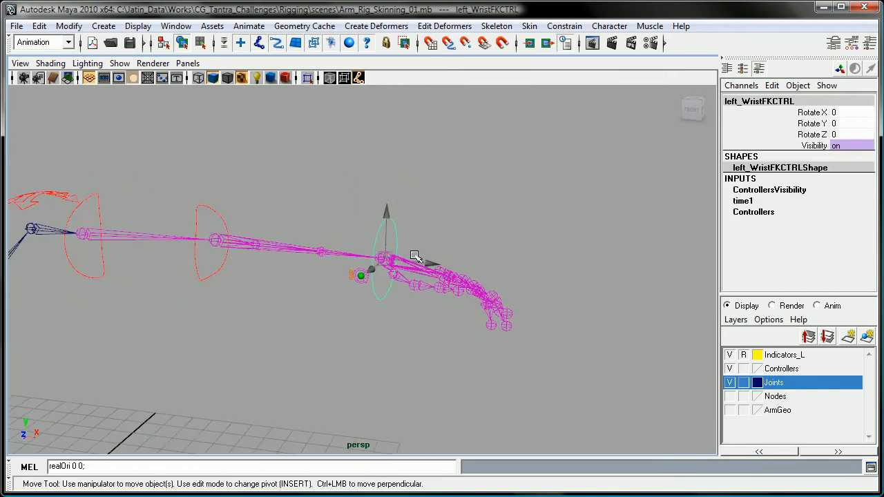
{"action": "left_click_drag", "start_coordinate": [446, 247], "coordinate": [435, 257], "text": "alt"}
{"action": "key", "text": "e"}
{"action": "left_click_drag", "start_coordinate": [415, 223], "coordinate": [415, 175]}
{"action": "key", "text": "ctrl+z"}
Step: Test-rotate the left elbow FK controller and undo the rotation
{"action": "left_click", "coordinate": [269, 257]}
{"action": "middle_click_drag", "start_coordinate": [269, 256], "coordinate": [338, 285], "text": "alt"}
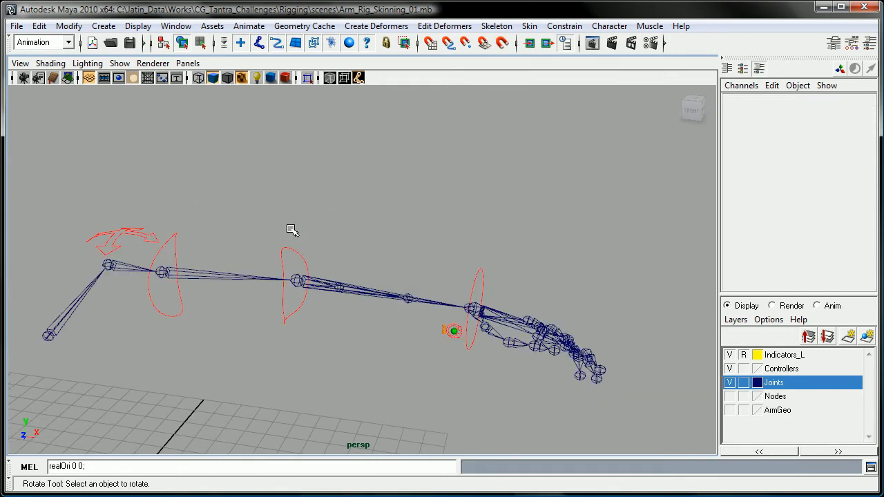
{"action": "left_click", "coordinate": [300, 258]}
{"action": "mouse_move", "coordinate": [329, 304]}
{"action": "left_mouse_down"}
{"action": "mouse_move", "coordinate": [203, 324]}
{"action": "mouse_move", "coordinate": [334, 288]}
{"action": "left_mouse_up"}
{"action": "key", "text": "ctrl+z"}
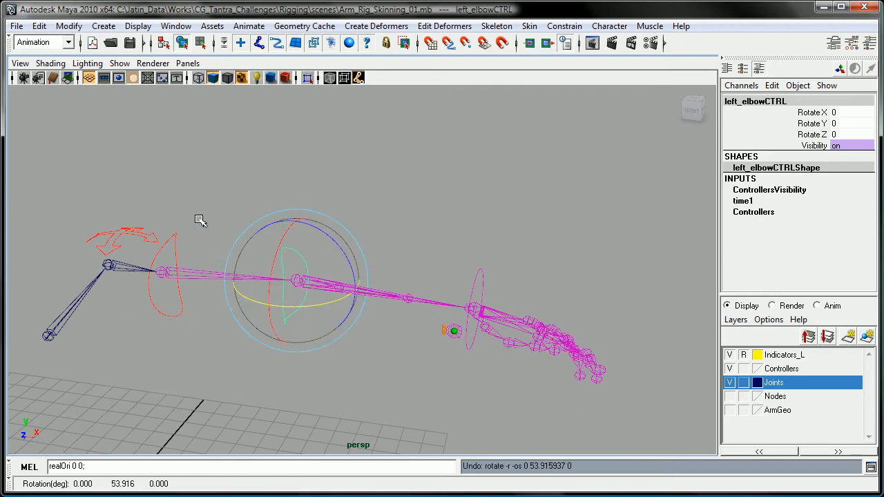
Step: Test-rotate the left upper-arm FK controller ring near the shoulder and undo the rotation
{"action": "left_click", "coordinate": [177, 254]}
{"action": "left_click_drag", "start_coordinate": [202, 240], "coordinate": [257, 225]}
{"action": "key", "text": "ctrl+z"}
Step: Test-rotate the arrow-shaped controller above the shoulder, undo the rotation, and return to the Select tool
{"action": "left_click", "coordinate": [388, 248]}
{"action": "middle_click_drag", "start_coordinate": [387, 248], "coordinate": [518, 256], "text": "alt"}
{"action": "mouse_move", "coordinate": [304, 258]}
{"action": "right_mouse_down", "text": "alt"}
{"action": "mouse_move", "coordinate": [235, 257]}
{"action": "mouse_move", "coordinate": [311, 261]}
{"action": "right_mouse_up", "text": "alt"}
{"action": "left_click", "coordinate": [265, 237]}
{"action": "left_click_drag", "start_coordinate": [270, 233], "coordinate": [256, 209]}
{"action": "key", "text": "ctrl+z"}
{"action": "left_click", "coordinate": [352, 216]}
{"action": "right_click_drag", "start_coordinate": [352, 216], "coordinate": [348, 262], "text": "alt"}
{"action": "key", "text": "q"}
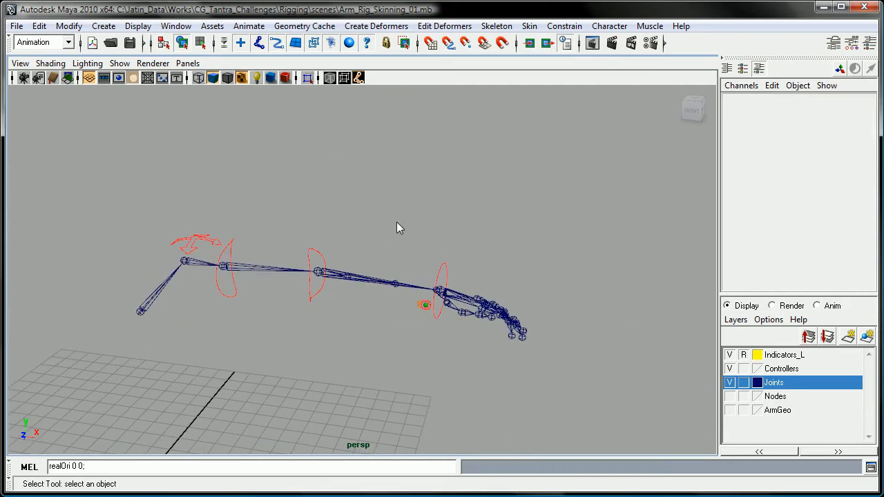
Step: Examine the left wrist FK controller up close, and select the left fingers IK/FK controller beside it to check its attributes
{"action": "right_click_drag", "start_coordinate": [205, 196], "coordinate": [393, 319], "text": "alt"}
{"action": "middle_click_drag", "start_coordinate": [552, 357], "coordinate": [396, 330], "text": "alt"}
{"action": "left_click", "coordinate": [433, 234]}
{"action": "left_click_drag", "start_coordinate": [445, 230], "coordinate": [398, 256], "text": "alt"}
{"action": "middle_click_drag", "start_coordinate": [393, 292], "coordinate": [404, 256], "text": "alt"}
{"action": "right_click_drag", "start_coordinate": [404, 255], "coordinate": [466, 251], "text": "alt"}
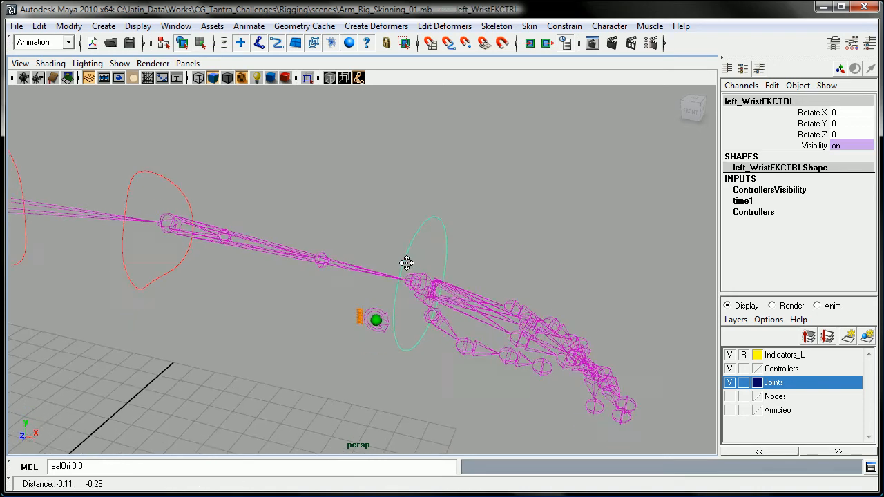
{"action": "left_click_drag", "start_coordinate": [467, 257], "coordinate": [502, 221], "text": "alt"}
{"action": "left_click", "coordinate": [502, 221]}
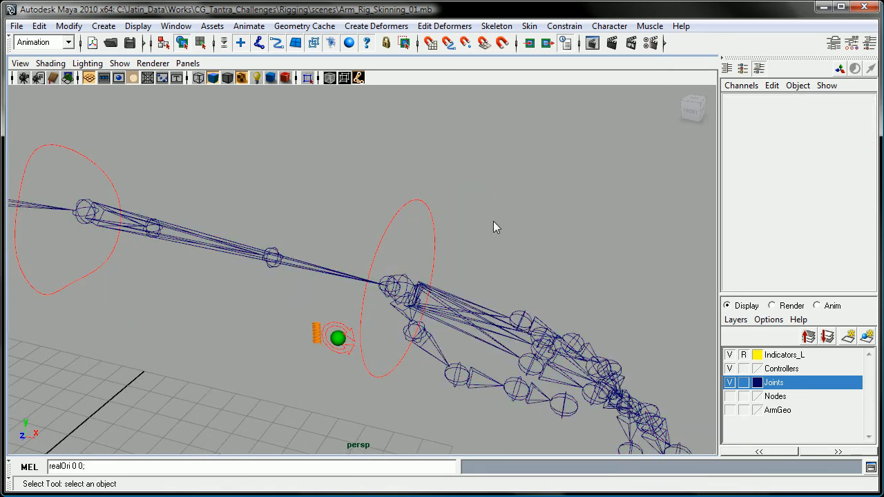
{"action": "left_click_drag", "start_coordinate": [378, 308], "coordinate": [357, 339], "text": "alt"}
{"action": "left_click", "coordinate": [352, 335]}
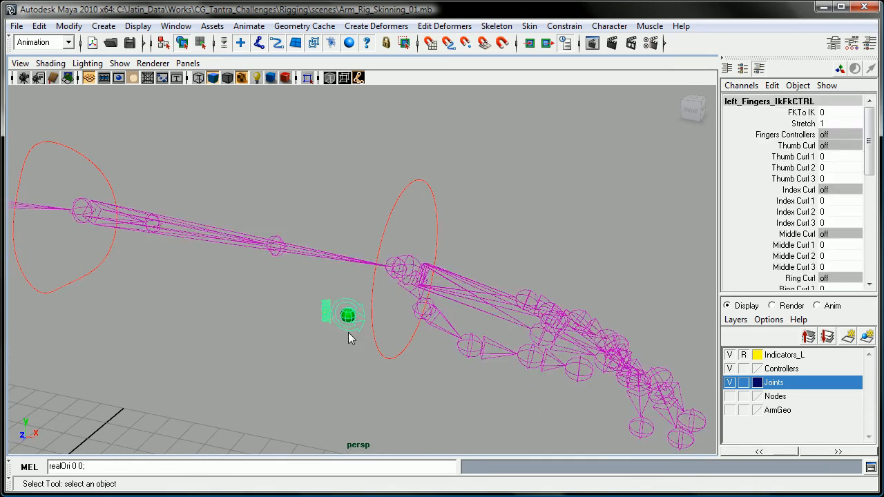
Step: Select the left wrist FK controller, examine its channels and position along the forearm joints, and clear the selection
{"action": "left_click", "coordinate": [372, 200]}
{"action": "left_click_drag", "start_coordinate": [372, 200], "coordinate": [500, 244], "text": "alt"}
{"action": "left_click", "coordinate": [472, 254]}
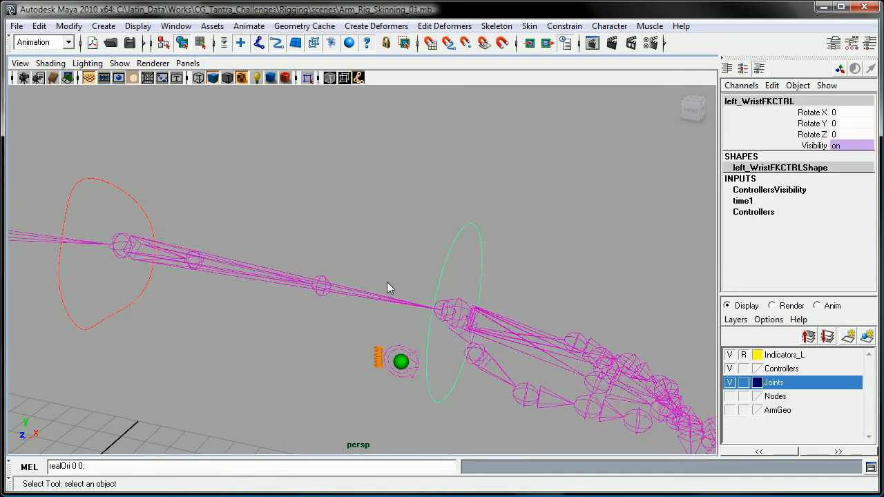
{"action": "scroll", "coordinate": [410, 296], "scroll_direction": "up", "scroll_amount": 5}
{"action": "left_click_drag", "start_coordinate": [411, 296], "coordinate": [353, 299], "text": "alt"}
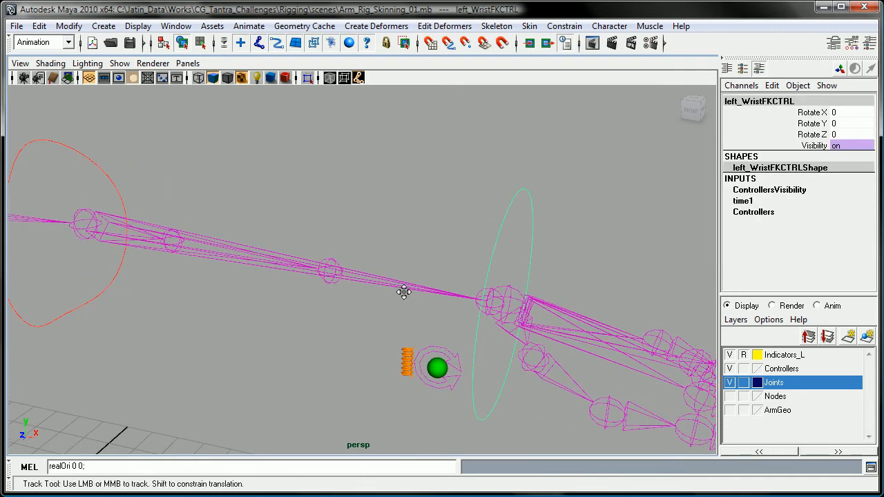
{"action": "scroll", "coordinate": [436, 323], "scroll_direction": "down", "scroll_amount": 3}
{"action": "left_click_drag", "start_coordinate": [433, 321], "coordinate": [454, 317], "text": "alt"}
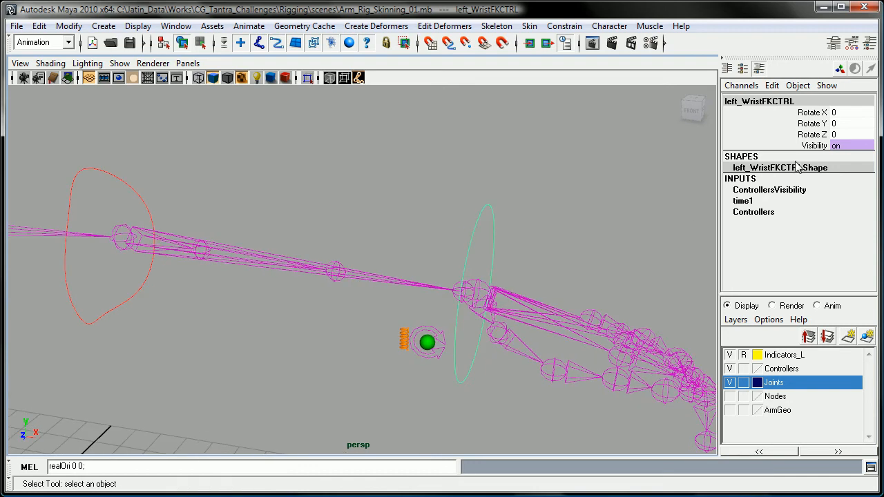
{"action": "mouse_move", "coordinate": [366, 329]}
{"action": "left_mouse_down", "text": "alt"}
{"action": "mouse_move", "coordinate": [365, 318]}
{"action": "mouse_move", "coordinate": [377, 327]}
{"action": "mouse_move", "coordinate": [363, 330]}
{"action": "left_mouse_up", "text": "alt"}
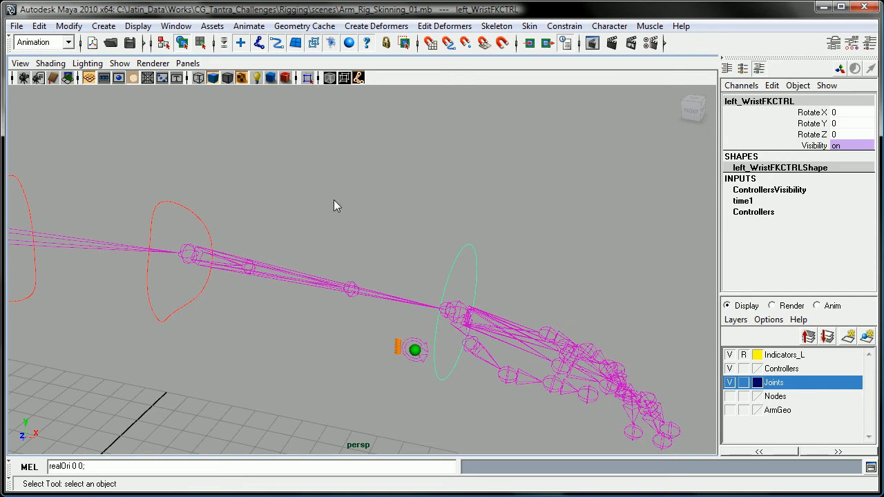
{"action": "left_click_drag", "start_coordinate": [270, 277], "coordinate": [136, 250], "text": "alt"}
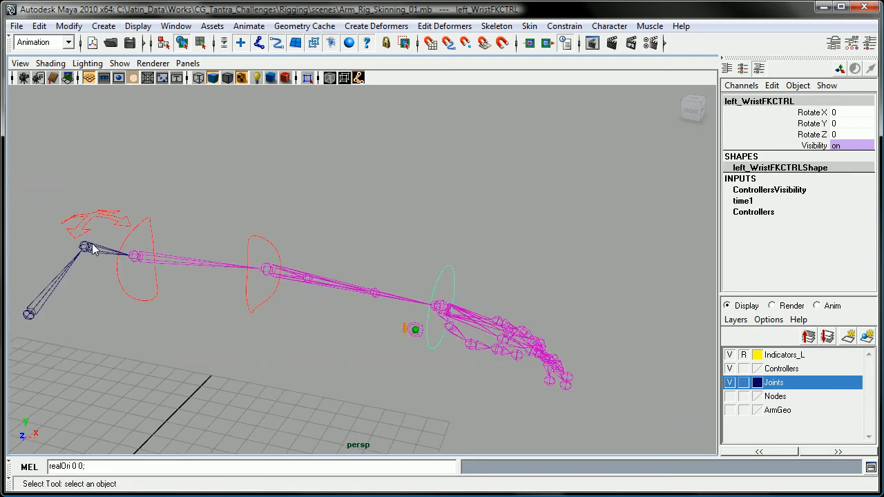
{"action": "right_click_drag", "start_coordinate": [201, 303], "coordinate": [396, 221], "text": "alt"}
{"action": "left_click", "coordinate": [396, 222]}
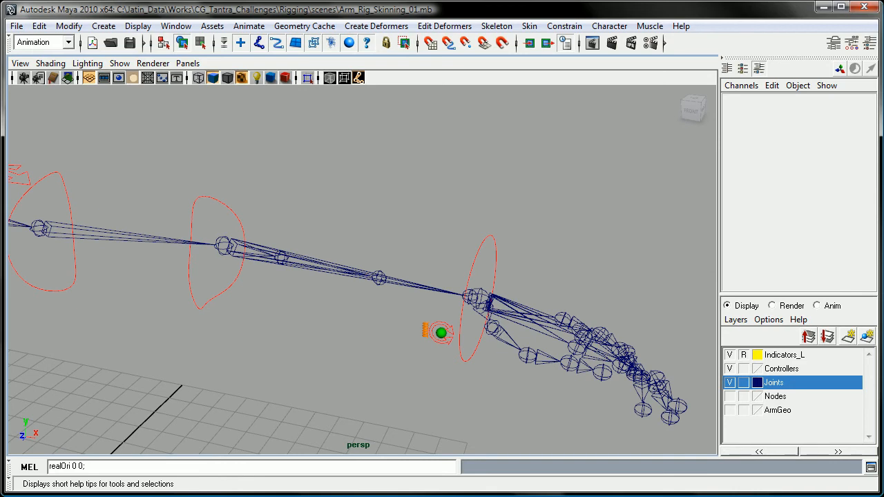
Step: Switch to the WordPad document and read through the rig's controller visibility and stretch expressions
{"action": "key", "text": "alt+Tab"}
{"action": "left_click", "coordinate": [486, 281]}
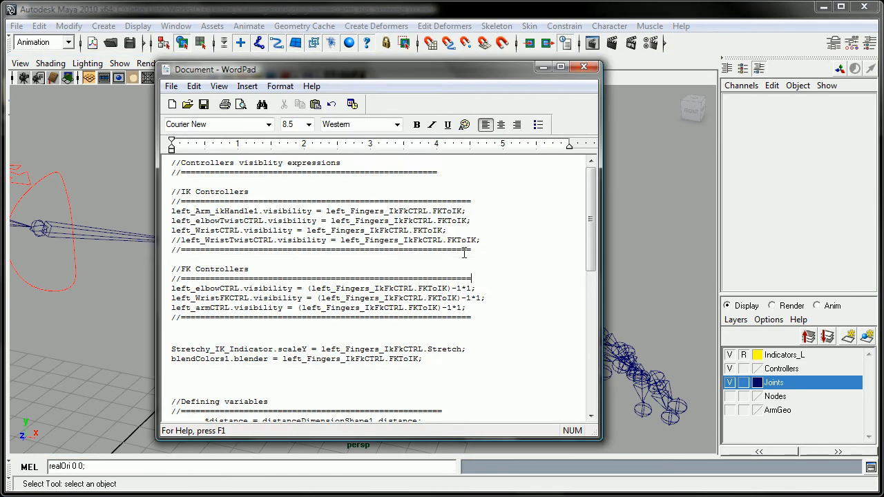
{"action": "scroll", "coordinate": [483, 207], "scroll_direction": "down", "scroll_amount": 5}
{"action": "scroll", "coordinate": [470, 218], "scroll_direction": "down", "scroll_amount": 7}
{"action": "left_click_drag", "start_coordinate": [593, 353], "coordinate": [585, 191]}
{"action": "scroll", "coordinate": [403, 257], "scroll_direction": "down", "scroll_amount": 3}
Step: Reposition the WordPad window, review the IK/FK visibility, indicator and stretch on/off expressions again, and minimize the document
{"action": "left_click_drag", "start_coordinate": [454, 83], "coordinate": [503, 120]}
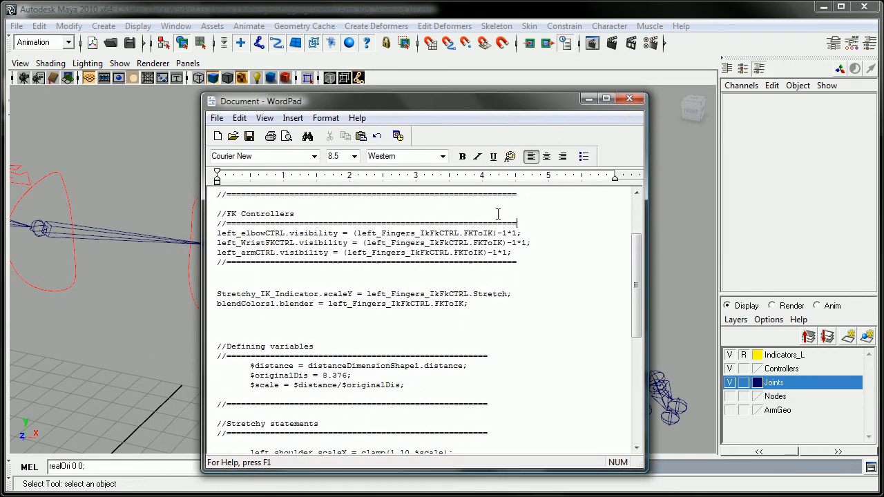
{"action": "scroll", "coordinate": [531, 263], "scroll_direction": "up", "scroll_amount": 3}
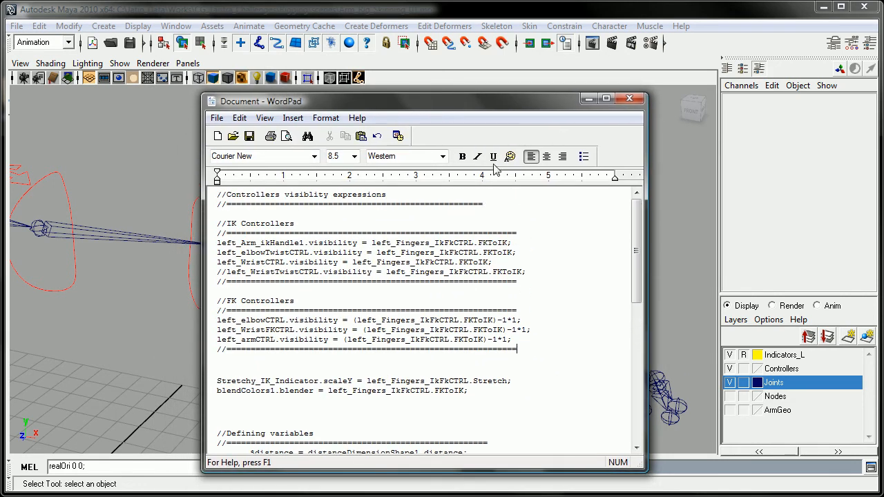
{"action": "left_click_drag", "start_coordinate": [477, 105], "coordinate": [528, 96]}
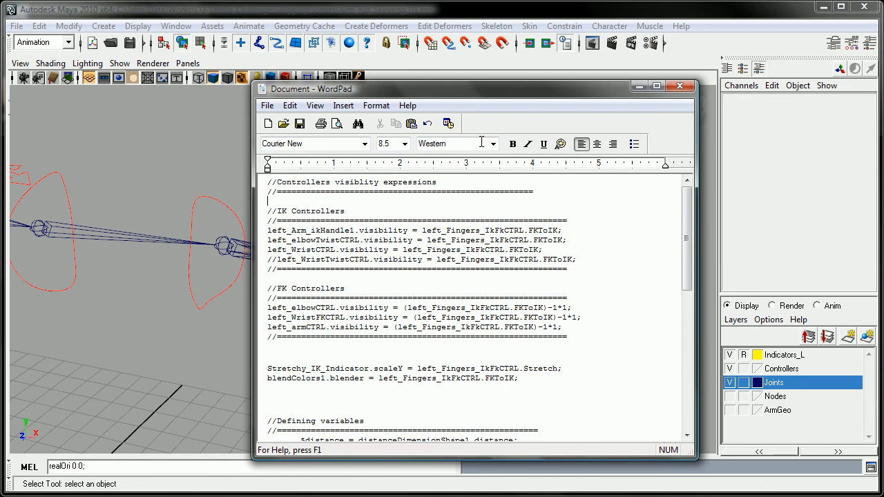
{"action": "left_click_drag", "start_coordinate": [474, 100], "coordinate": [455, 102]}
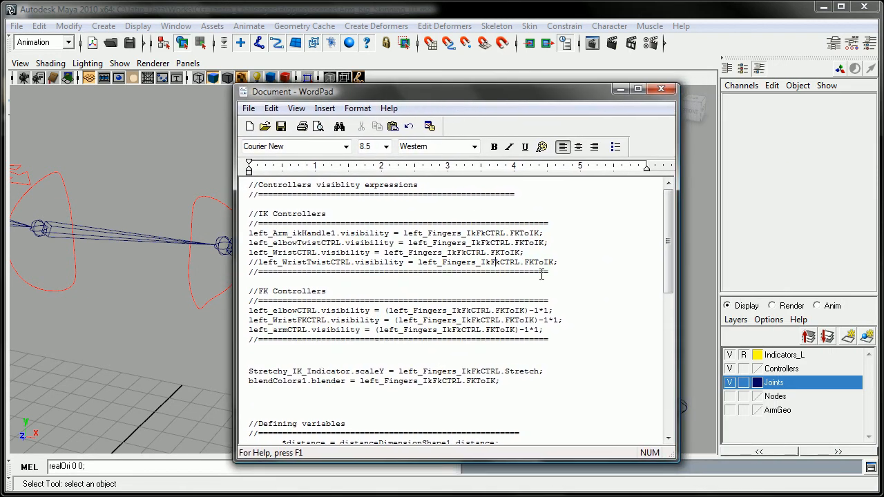
{"action": "scroll", "coordinate": [518, 272], "scroll_direction": "down", "scroll_amount": 12}
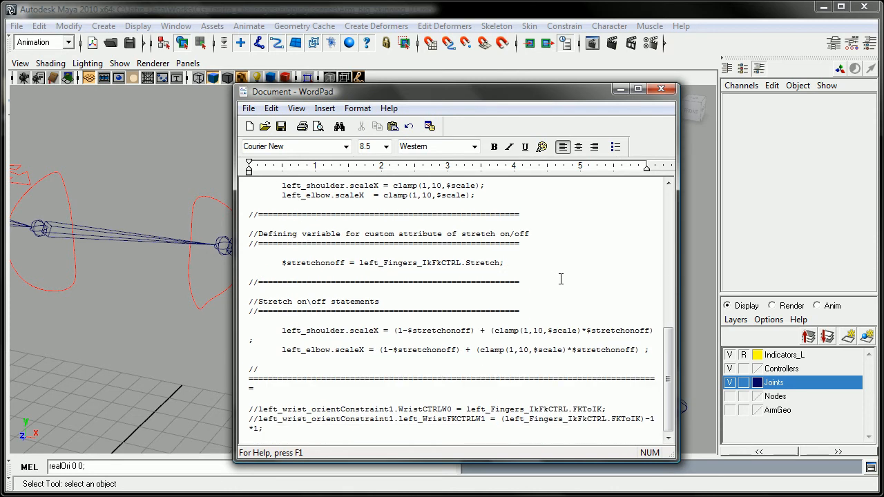
{"action": "scroll", "coordinate": [561, 280], "scroll_direction": "up", "scroll_amount": 12}
{"action": "left_click_drag", "start_coordinate": [595, 88], "coordinate": [566, 83]}
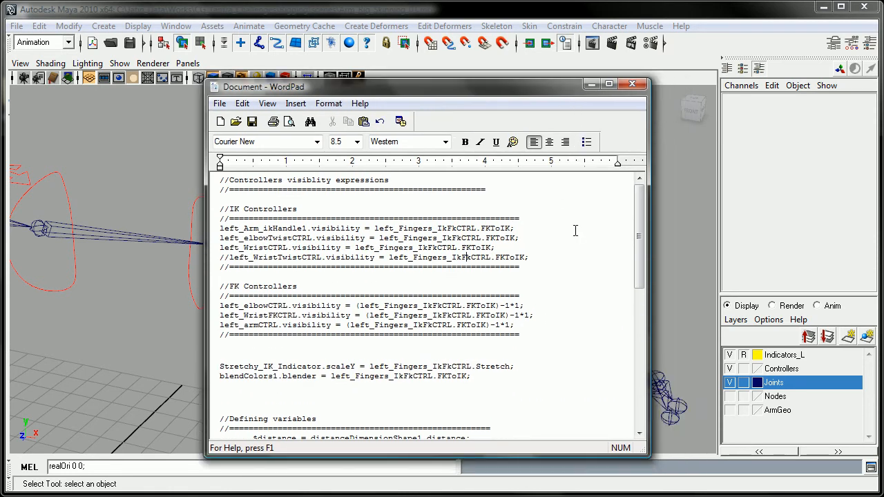
{"action": "scroll", "coordinate": [575, 232], "scroll_direction": "down", "scroll_amount": 11}
{"action": "scroll", "coordinate": [574, 242], "scroll_direction": "up", "scroll_amount": 9}
{"action": "scroll", "coordinate": [573, 244], "scroll_direction": "up", "scroll_amount": 3}
{"action": "left_click", "coordinate": [588, 86]}
Step: Twist the hand by setting Rotate X to 50 on the left wrist FK controller
{"action": "left_click_drag", "start_coordinate": [506, 290], "coordinate": [475, 258], "text": "alt"}
{"action": "middle_click_drag", "start_coordinate": [475, 258], "coordinate": [476, 256], "text": "alt"}
{"action": "scroll", "coordinate": [477, 256], "scroll_direction": "up", "scroll_amount": 3}
{"action": "left_click_drag", "start_coordinate": [424, 173], "coordinate": [473, 251]}
{"action": "key", "text": "e"}
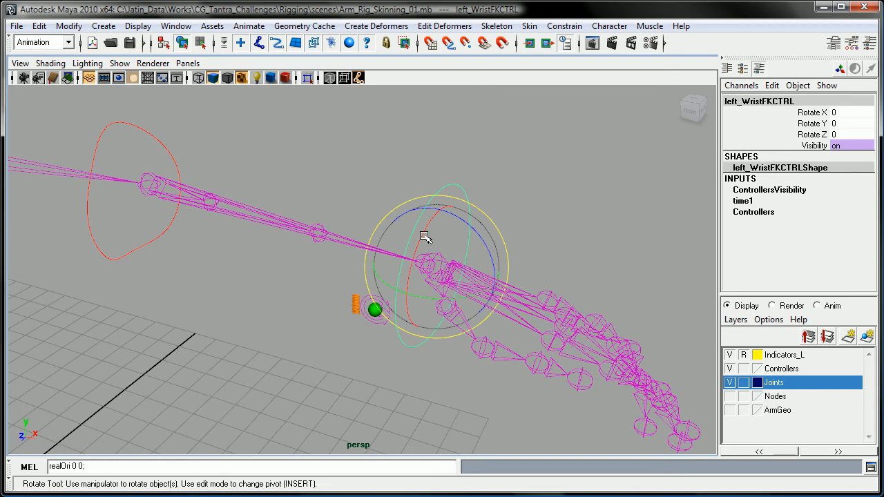
{"action": "left_click_drag", "start_coordinate": [489, 298], "coordinate": [395, 251], "text": "alt"}
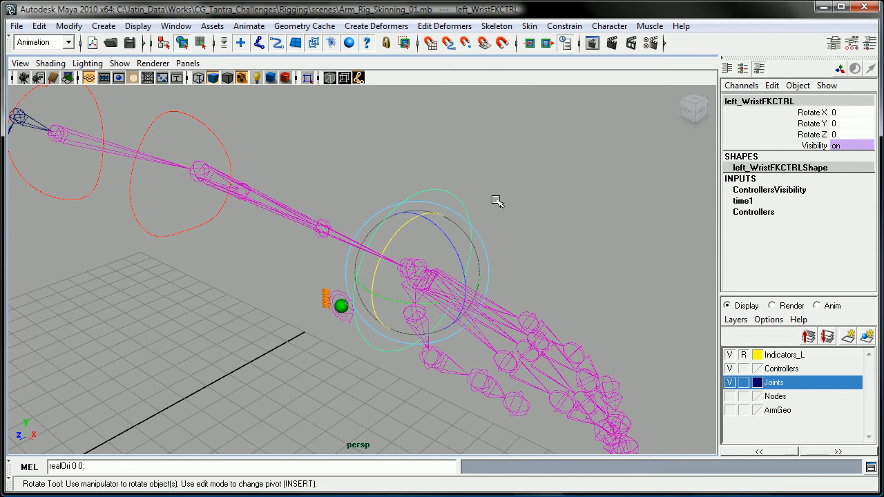
{"action": "left_click", "coordinate": [453, 187]}
{"action": "left_click", "coordinate": [456, 196]}
{"action": "left_click", "coordinate": [399, 233]}
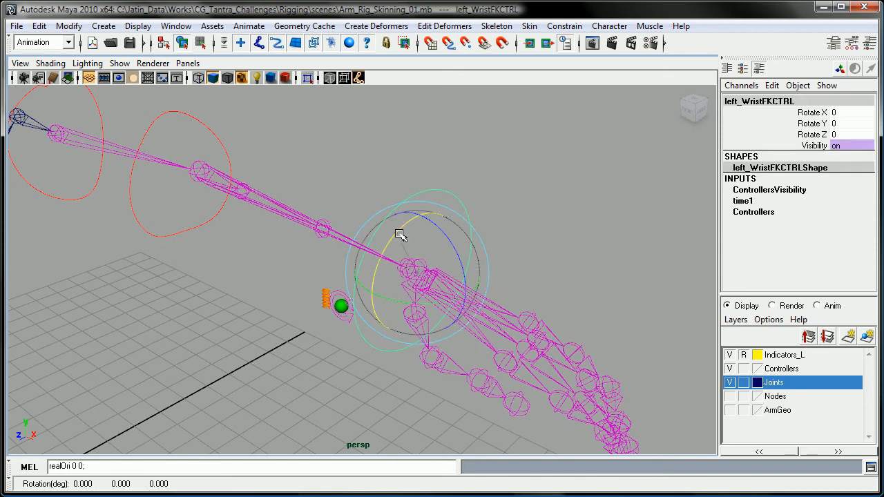
{"action": "middle_click_drag", "start_coordinate": [532, 189], "coordinate": [487, 253]}
{"action": "left_click", "coordinate": [834, 113]}
{"action": "type", "text": "50"}
{"action": "key", "text": "Return"}
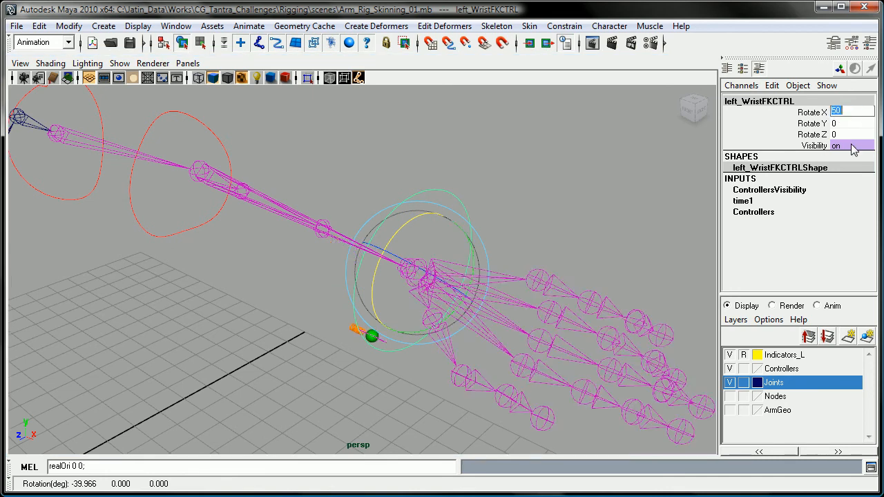
Step: Select the left_forarm_middle joint between elbow and wrist, check its Rotate X value, and clear the selection
{"action": "left_click_drag", "start_coordinate": [464, 250], "coordinate": [533, 210], "text": "alt"}
{"action": "left_click", "coordinate": [551, 186]}
{"action": "middle_click_drag", "start_coordinate": [241, 263], "coordinate": [339, 265], "text": "alt"}
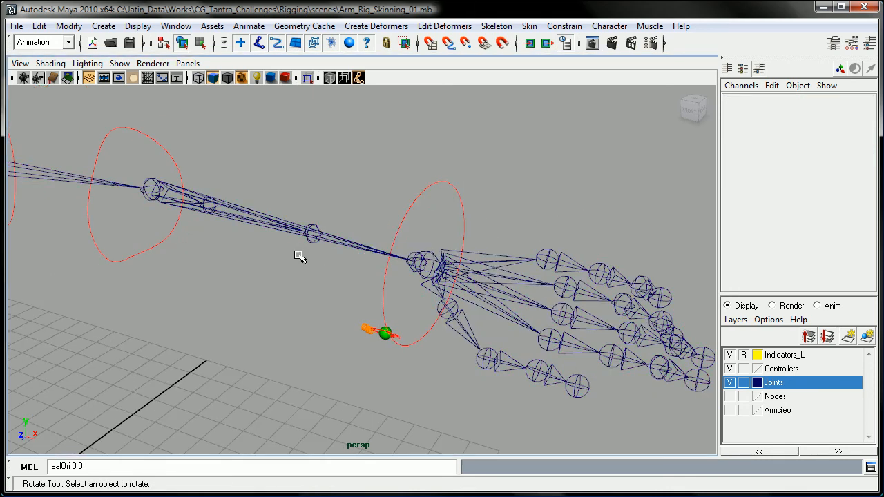
{"action": "right_click_drag", "start_coordinate": [339, 265], "coordinate": [430, 269], "text": "alt"}
{"action": "key", "text": "q"}
{"action": "left_click", "coordinate": [432, 236]}
{"action": "right_click_drag", "start_coordinate": [539, 253], "coordinate": [449, 258], "text": "alt"}
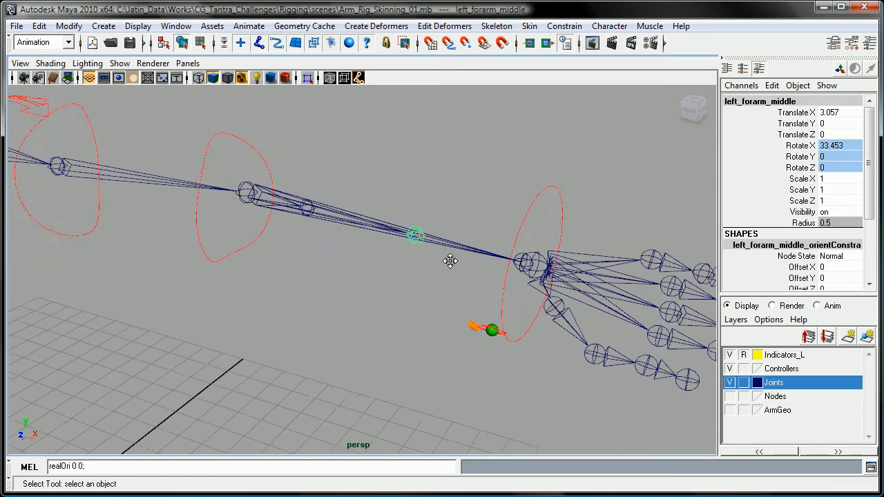
{"action": "middle_click_drag", "start_coordinate": [450, 258], "coordinate": [420, 284], "text": "alt"}
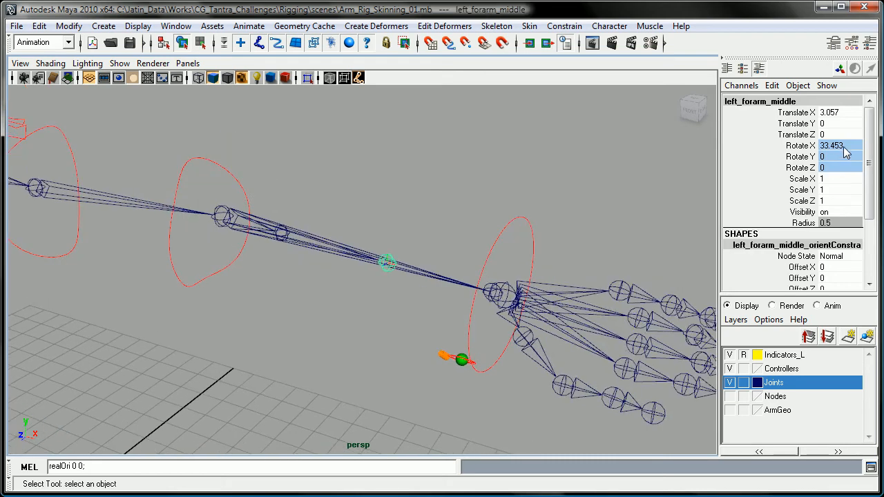
{"action": "left_click", "coordinate": [269, 242]}
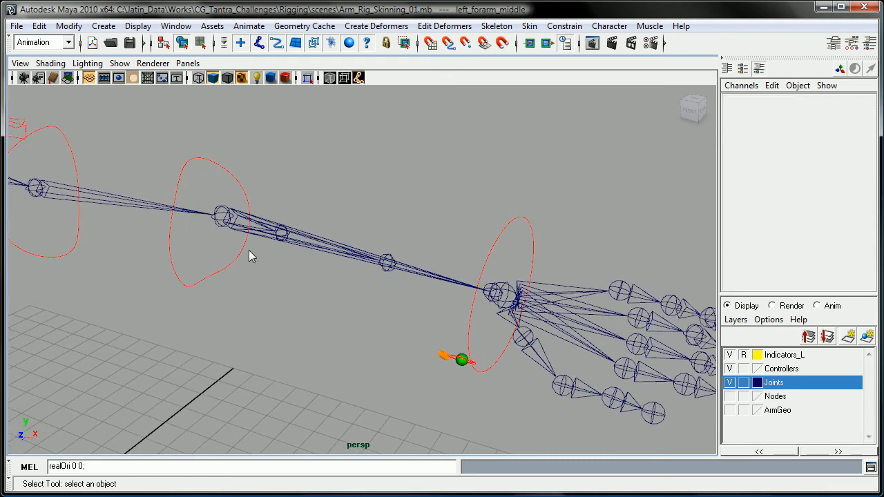
Step: Select the left_forarm_elbow joint just past the elbow and check its Rotate X value
{"action": "middle_click_drag", "start_coordinate": [268, 241], "coordinate": [380, 274], "text": "alt"}
{"action": "right_click_drag", "start_coordinate": [380, 274], "coordinate": [431, 280], "text": "alt"}
{"action": "left_click", "coordinate": [400, 245]}
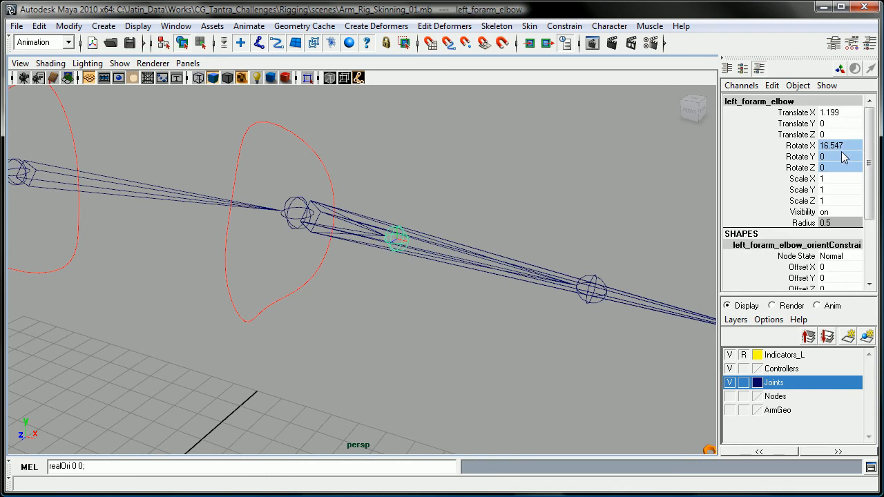
Step: Clear the joint selection and select the left wrist FK controller to check its Rotate X value
{"action": "left_click", "coordinate": [612, 190]}
{"action": "middle_click_drag", "start_coordinate": [422, 260], "coordinate": [547, 277], "text": "alt"}
{"action": "left_click", "coordinate": [445, 247]}
{"action": "right_click_drag", "start_coordinate": [469, 274], "coordinate": [529, 238], "text": "alt"}
{"action": "middle_click_drag", "start_coordinate": [629, 200], "coordinate": [486, 198], "text": "alt"}
{"action": "left_click", "coordinate": [487, 199]}
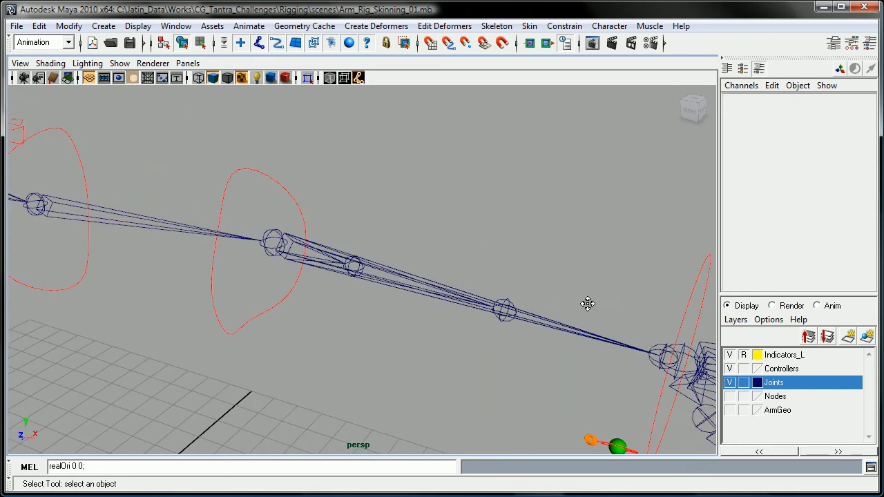
{"action": "middle_click_drag", "start_coordinate": [653, 278], "coordinate": [529, 257], "text": "alt"}
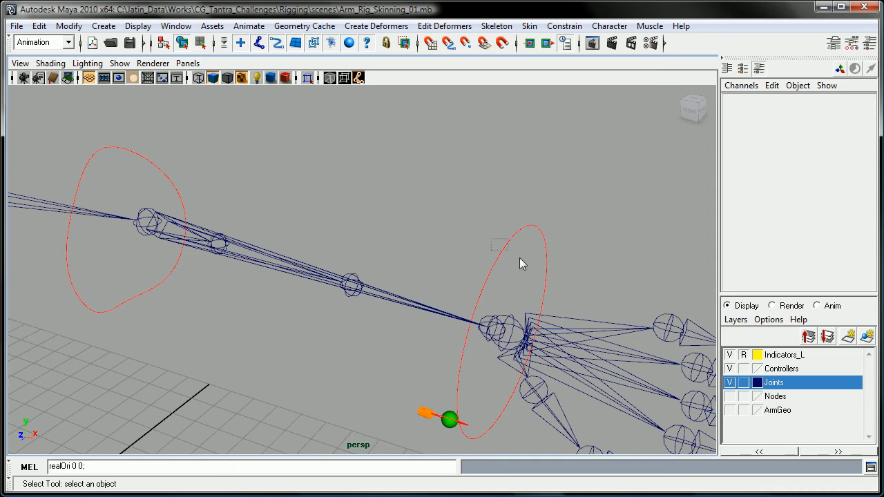
{"action": "left_click", "coordinate": [487, 272]}
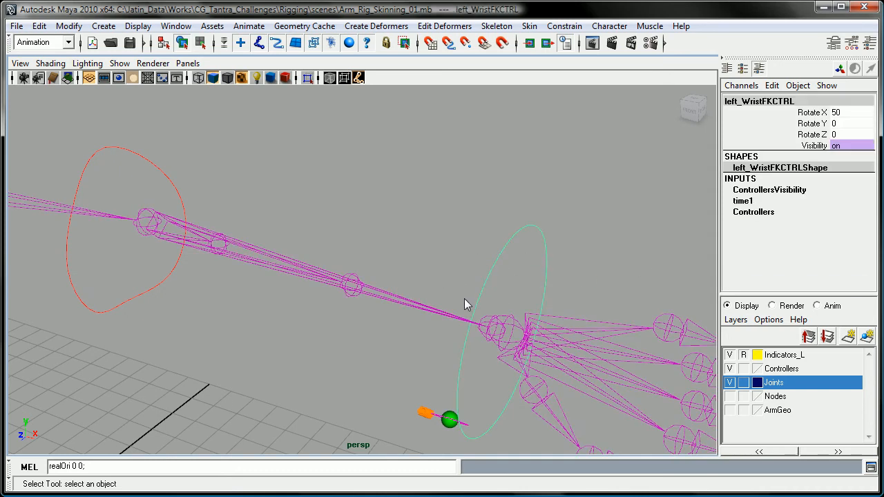
Step: Select the left_forarm_middle joint, check its Rotate X value against the wrist controller, and clear the selection
{"action": "left_click", "coordinate": [348, 293]}
{"action": "left_click", "coordinate": [346, 297]}
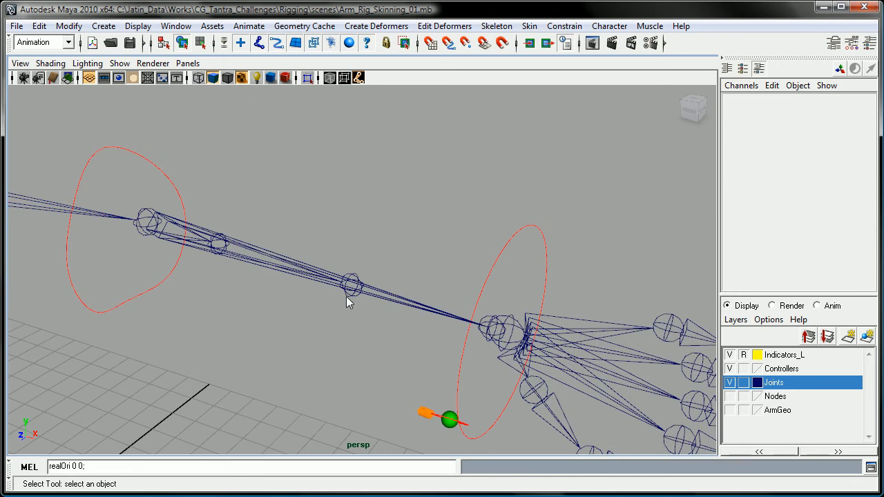
{"action": "left_click", "coordinate": [346, 297]}
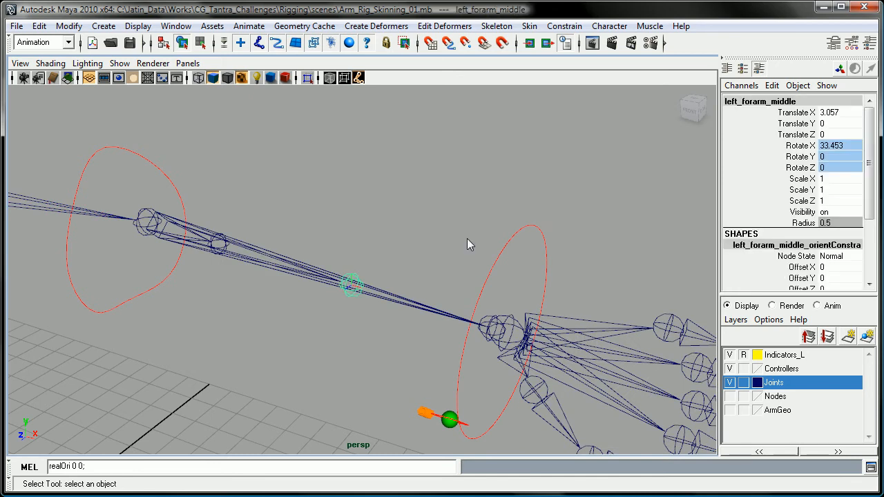
{"action": "left_click_drag", "start_coordinate": [476, 214], "coordinate": [541, 263]}
Step: Compare the Rotate X values of the left_forarm_elbow and left_forarm_middle joints, ending with nothing selected
{"action": "middle_click_drag", "start_coordinate": [425, 289], "coordinate": [579, 329], "text": "alt"}
{"action": "left_click", "coordinate": [371, 281]}
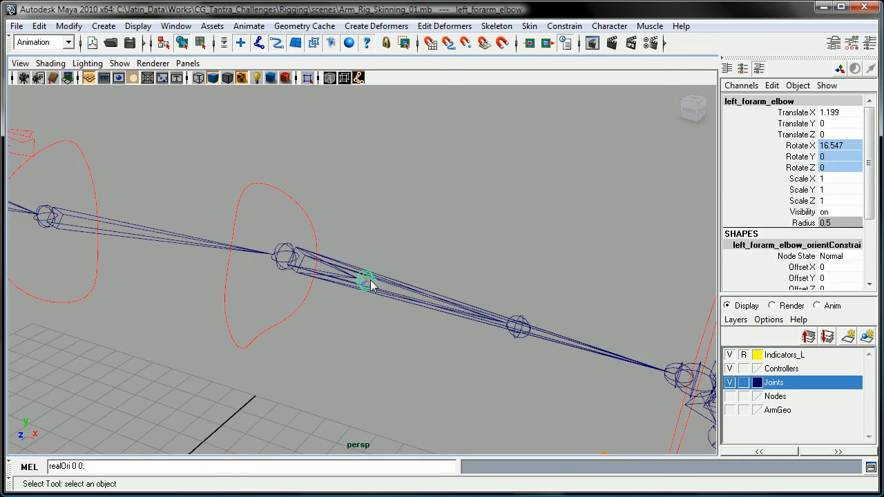
{"action": "middle_click_drag", "start_coordinate": [379, 288], "coordinate": [341, 299], "text": "alt"}
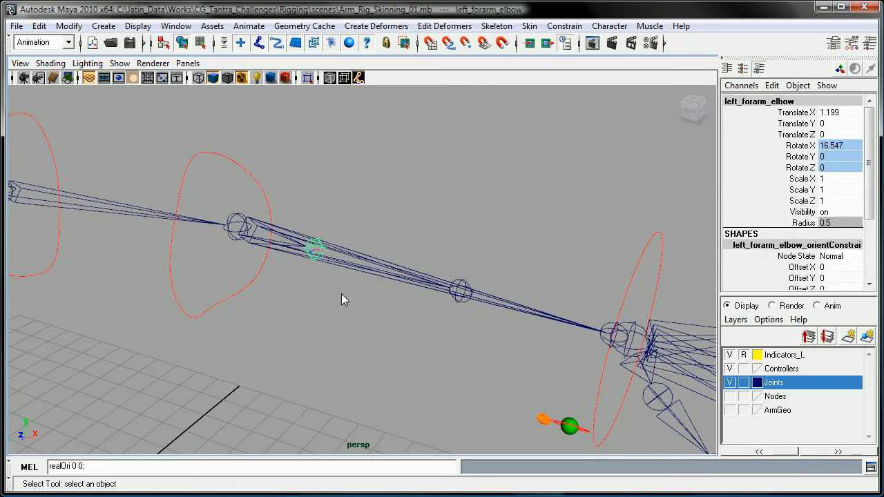
{"action": "left_click", "coordinate": [464, 283]}
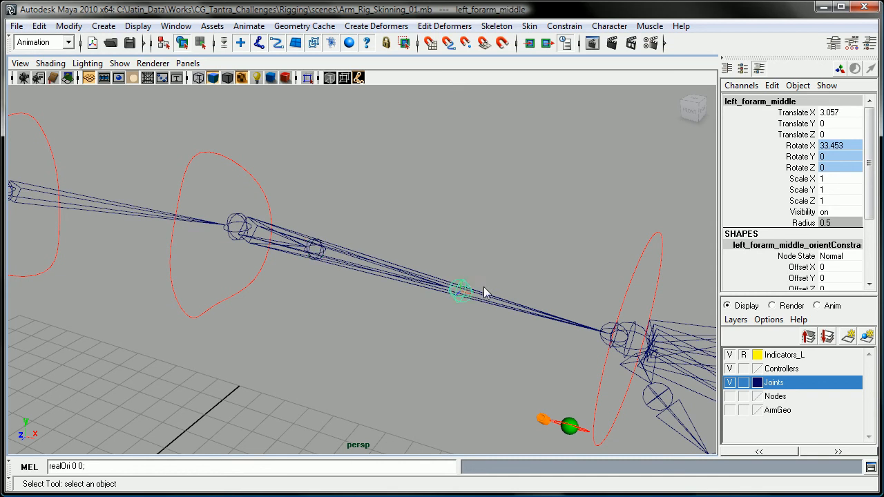
{"action": "left_click", "coordinate": [479, 296]}
Step: Straighten the hand by setting Rotate X to 0 on the left wrist FK controller
{"action": "middle_click_drag", "start_coordinate": [479, 296], "coordinate": [456, 287], "text": "alt"}
{"action": "right_click_drag", "start_coordinate": [456, 287], "coordinate": [415, 333], "text": "alt"}
{"action": "left_click_drag", "start_coordinate": [418, 346], "coordinate": [426, 340], "text": "alt"}
{"action": "left_click_drag", "start_coordinate": [439, 215], "coordinate": [498, 244]}
{"action": "middle_click_drag", "start_coordinate": [440, 288], "coordinate": [443, 290], "text": "alt"}
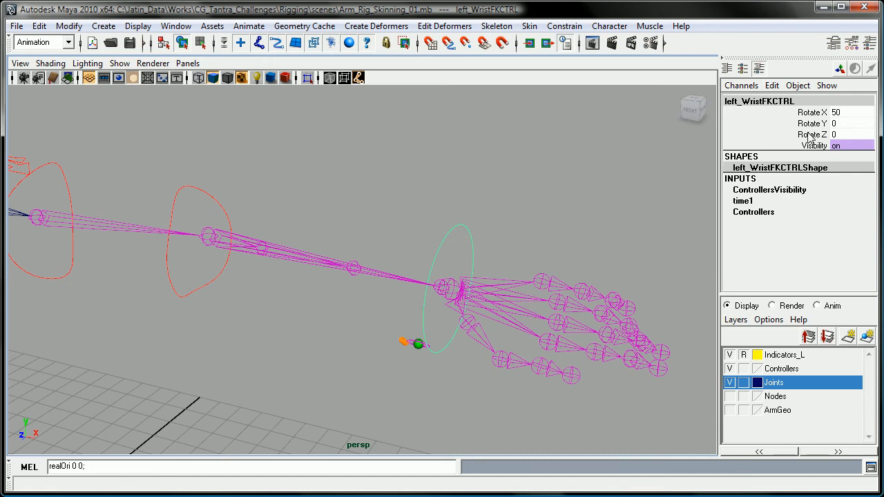
{"action": "left_click", "coordinate": [838, 112]}
{"action": "type", "text": "0"}
{"action": "key", "text": "Return"}
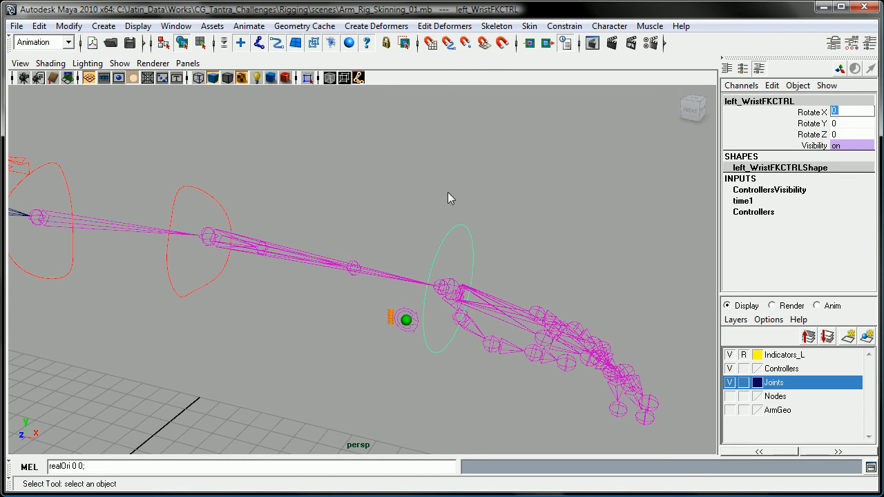
Step: Select the left_Fingers_IkFkCTRL controller near the wrist and enlarge the channel list to show more of its finger curl attributes
{"action": "middle_click_drag", "start_coordinate": [499, 247], "coordinate": [541, 269], "text": "alt"}
{"action": "right_click_drag", "start_coordinate": [541, 270], "coordinate": [449, 263], "text": "alt"}
{"action": "left_click_drag", "start_coordinate": [494, 263], "coordinate": [397, 227], "text": "alt"}
{"action": "left_click", "coordinate": [406, 207]}
{"action": "right_click_drag", "start_coordinate": [411, 207], "coordinate": [406, 254], "text": "alt"}
{"action": "left_click_drag", "start_coordinate": [407, 254], "coordinate": [438, 308], "text": "alt"}
{"action": "mouse_move", "coordinate": [439, 308]}
{"action": "right_mouse_down", "text": "alt"}
{"action": "mouse_move", "coordinate": [495, 299]}
{"action": "mouse_move", "coordinate": [430, 301]}
{"action": "right_mouse_up", "text": "alt"}
{"action": "left_click_drag", "start_coordinate": [430, 302], "coordinate": [354, 297], "text": "alt"}
{"action": "left_click", "coordinate": [352, 293]}
{"action": "left_click_drag", "start_coordinate": [429, 297], "coordinate": [414, 307], "text": "alt"}
{"action": "right_click_drag", "start_coordinate": [415, 308], "coordinate": [442, 311], "text": "alt"}
{"action": "left_click_drag", "start_coordinate": [442, 311], "coordinate": [438, 312], "text": "alt"}
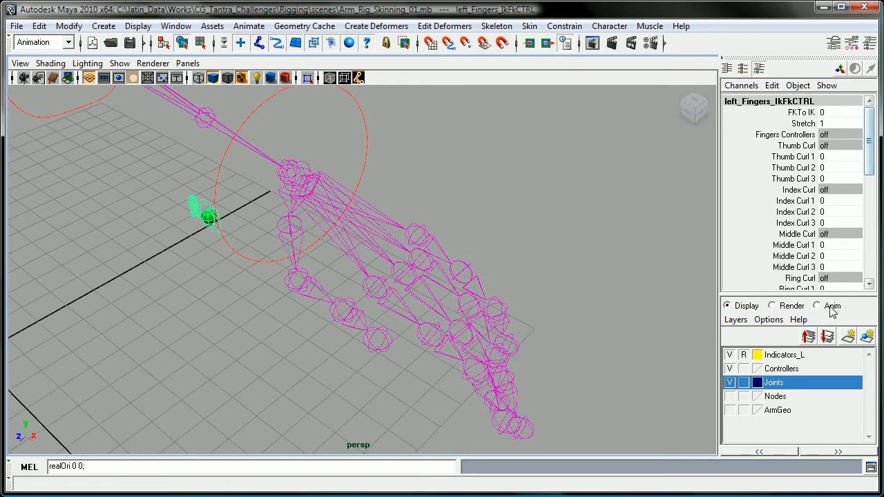
{"action": "left_click_drag", "start_coordinate": [832, 294], "coordinate": [833, 344]}
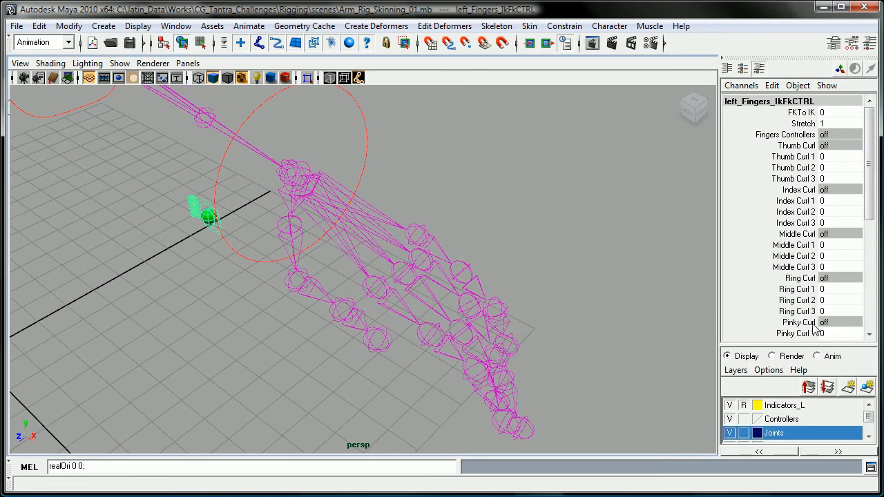
{"action": "left_click_drag", "start_coordinate": [869, 190], "coordinate": [852, 166]}
Step: Try out the thumb curl attributes and the index curl attributes on the fingers controller, undoing each test
{"action": "left_click_drag", "start_coordinate": [802, 147], "coordinate": [801, 178]}
{"action": "middle_click_drag", "start_coordinate": [518, 273], "coordinate": [479, 278]}
{"action": "key", "text": "ctrl+z"}
{"action": "left_click_drag", "start_coordinate": [790, 200], "coordinate": [790, 224]}
{"action": "middle_click_drag", "start_coordinate": [488, 239], "coordinate": [477, 276]}
{"action": "key", "text": "ctrl+z"}
Step: Clear the controller selection and open the Hypergraph hierarchy of the scene
{"action": "right_click_drag", "start_coordinate": [543, 274], "coordinate": [438, 266], "text": "alt"}
{"action": "left_click_drag", "start_coordinate": [438, 265], "coordinate": [502, 244], "text": "alt"}
{"action": "left_click", "coordinate": [505, 237]}
{"action": "right_click_drag", "start_coordinate": [506, 237], "coordinate": [401, 277], "text": "alt"}
{"action": "key", "text": "a"}
{"action": "middle_click_drag", "start_coordinate": [404, 277], "coordinate": [409, 228], "text": "alt"}
{"action": "right_click_drag", "start_coordinate": [511, 270], "coordinate": [483, 273], "text": "alt"}
{"action": "middle_click_drag", "start_coordinate": [483, 273], "coordinate": [428, 243], "text": "alt"}
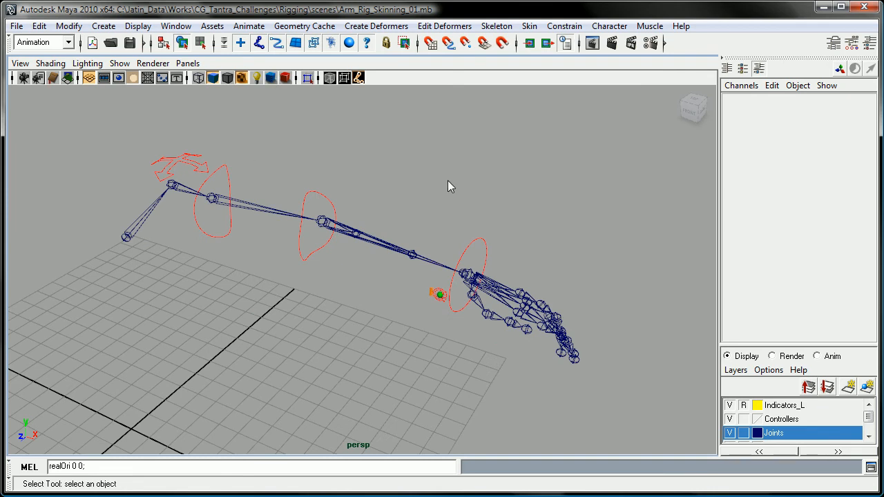
{"action": "key", "text": "shift+h"}
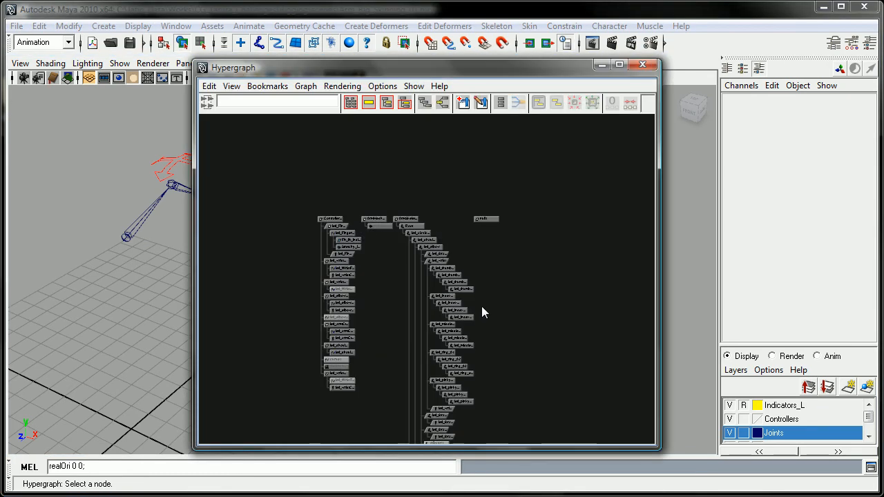
Step: Examine the overall node tree of the arm rig in the Hypergraph
{"action": "middle_click_drag", "start_coordinate": [358, 305], "coordinate": [360, 273], "text": "alt"}
{"action": "right_click_drag", "start_coordinate": [361, 272], "coordinate": [399, 242], "text": "alt"}
{"action": "middle_click_drag", "start_coordinate": [399, 243], "coordinate": [429, 243], "text": "alt"}
{"action": "middle_click_drag", "start_coordinate": [355, 267], "coordinate": [396, 339], "text": "alt"}
{"action": "right_click_drag", "start_coordinate": [477, 276], "coordinate": [563, 266], "text": "alt"}
{"action": "middle_click_drag", "start_coordinate": [563, 266], "coordinate": [474, 290], "text": "alt"}
{"action": "right_click_drag", "start_coordinate": [470, 242], "coordinate": [346, 239], "text": "alt"}
Step: Select the rig's nodes, display their input and output connections, and return to the scene hierarchy
{"action": "left_click_drag", "start_coordinate": [346, 238], "coordinate": [524, 355]}
{"action": "key", "text": "a"}
{"action": "right_click_drag", "start_coordinate": [502, 285], "coordinate": [394, 286], "text": "alt"}
{"action": "left_click_drag", "start_coordinate": [270, 158], "coordinate": [568, 385]}
{"action": "left_click", "coordinate": [445, 104]}
{"action": "left_click", "coordinate": [541, 274]}
{"action": "middle_click_drag", "start_coordinate": [421, 333], "coordinate": [476, 337], "text": "alt"}
{"action": "right_click_drag", "start_coordinate": [477, 337], "coordinate": [423, 156], "text": "alt"}
{"action": "left_click", "coordinate": [424, 103]}
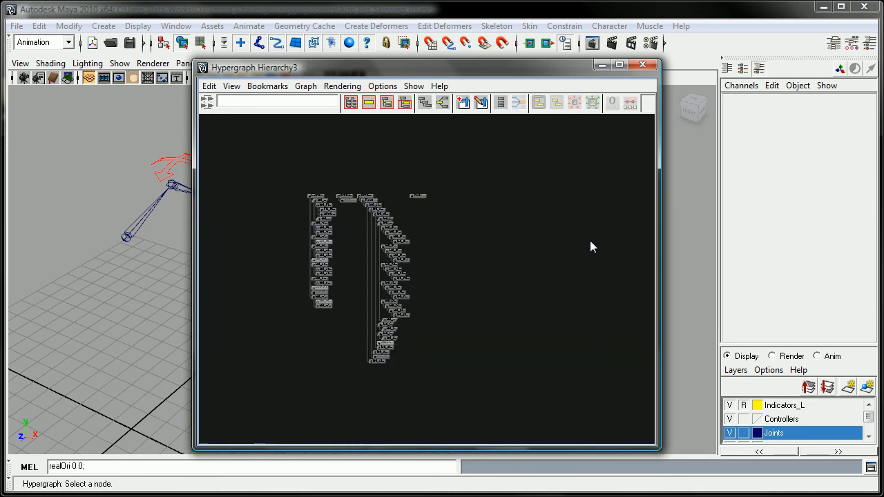
Step: Examine how the nodes are organized beneath ControllerGRP, ArmMeshGRP and ArmSkeletonGRP in the hierarchy
{"action": "right_click_drag", "start_coordinate": [346, 204], "coordinate": [444, 280], "text": "alt"}
{"action": "middle_click_drag", "start_coordinate": [444, 280], "coordinate": [460, 338], "text": "alt"}
{"action": "right_click_drag", "start_coordinate": [378, 302], "coordinate": [449, 283], "text": "alt"}
{"action": "middle_click_drag", "start_coordinate": [450, 283], "coordinate": [454, 271], "text": "alt"}
{"action": "left_click", "coordinate": [452, 266]}
{"action": "right_click_drag", "start_coordinate": [500, 297], "coordinate": [430, 280], "text": "alt"}
{"action": "middle_click_drag", "start_coordinate": [510, 364], "coordinate": [518, 297], "text": "alt"}
{"action": "right_click_drag", "start_coordinate": [453, 282], "coordinate": [378, 254], "text": "alt"}
{"action": "middle_click_drag", "start_coordinate": [379, 254], "coordinate": [469, 270], "text": "alt"}
{"action": "right_click_drag", "start_coordinate": [390, 276], "coordinate": [448, 293], "text": "alt"}
{"action": "middle_click_drag", "start_coordinate": [448, 292], "coordinate": [391, 304], "text": "alt"}
{"action": "left_click", "coordinate": [494, 196]}
{"action": "left_click", "coordinate": [464, 244]}
{"action": "middle_click_drag", "start_coordinate": [448, 266], "coordinate": [525, 288], "text": "alt"}
{"action": "left_click", "coordinate": [261, 269]}
{"action": "left_click", "coordinate": [409, 262]}
{"action": "left_click", "coordinate": [330, 270]}
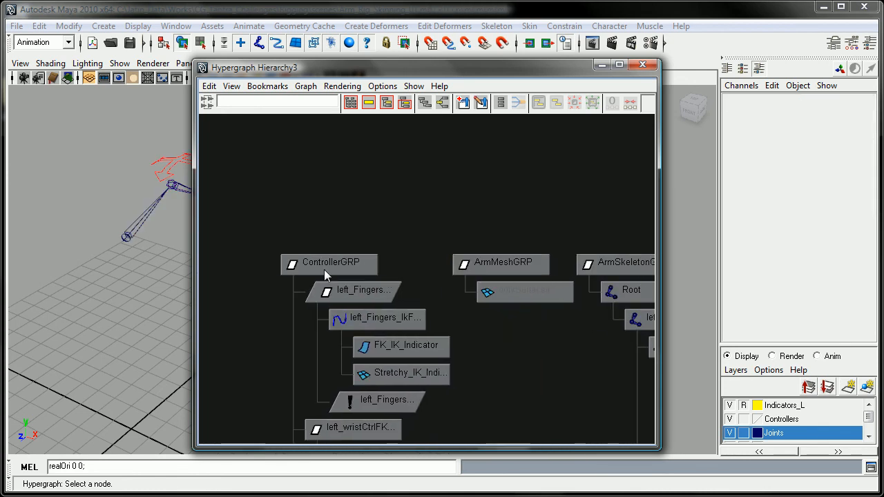
{"action": "left_click", "coordinate": [525, 235]}
{"action": "middle_click_drag", "start_coordinate": [525, 235], "coordinate": [481, 271], "text": "alt"}
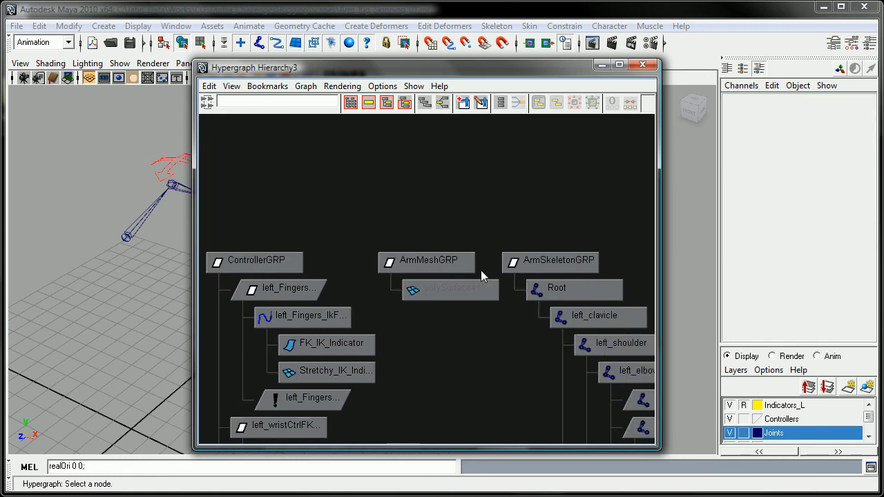
Step: Select ControllerGRP to highlight the controllers it contains, and clear the selection
{"action": "middle_click_drag", "start_coordinate": [398, 226], "coordinate": [479, 216], "text": "alt"}
{"action": "left_click", "coordinate": [354, 257]}
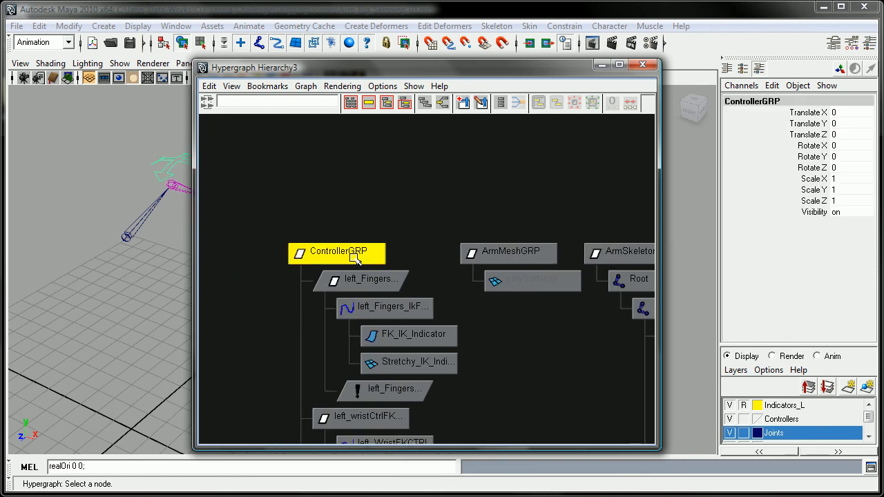
{"action": "left_click", "coordinate": [395, 235]}
{"action": "middle_click_drag", "start_coordinate": [398, 273], "coordinate": [373, 266], "text": "alt"}
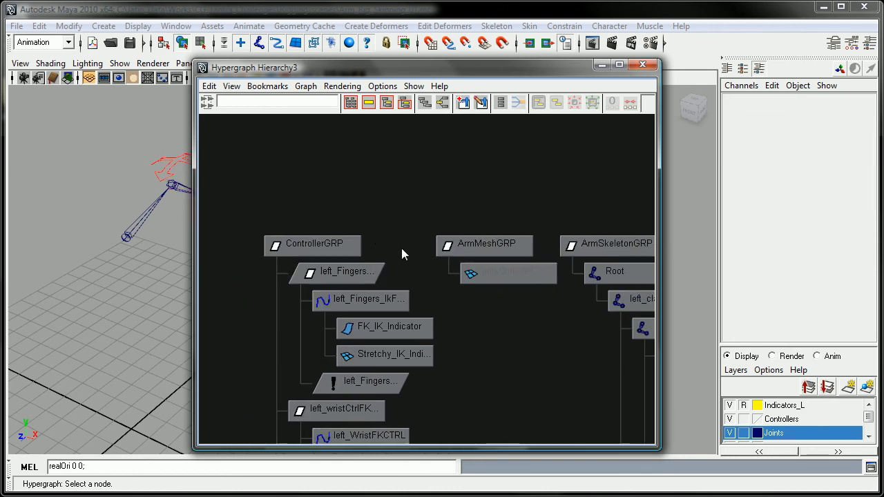
{"action": "middle_click_drag", "start_coordinate": [311, 262], "coordinate": [331, 261], "text": "alt"}
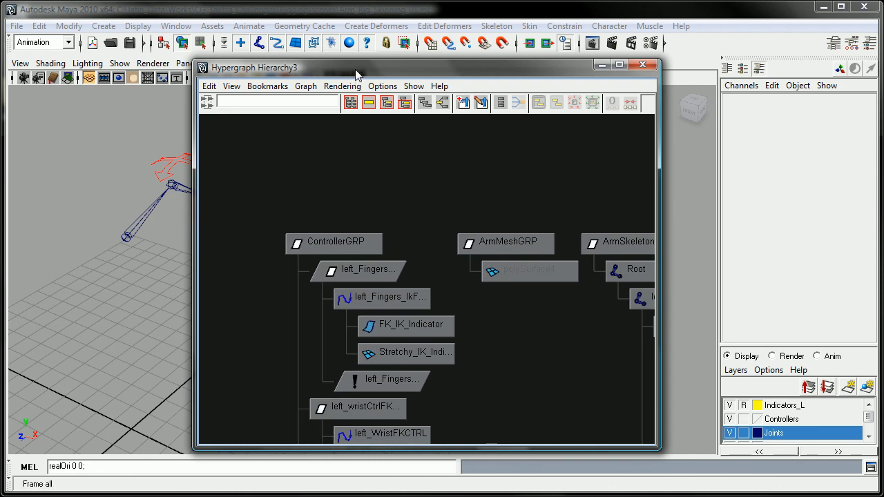
Step: Reposition the Hypergraph window and select ControllerGRP again to review the controller nodes beneath it
{"action": "left_click_drag", "start_coordinate": [358, 67], "coordinate": [327, 69]}
{"action": "middle_click_drag", "start_coordinate": [349, 264], "coordinate": [332, 206], "text": "alt"}
{"action": "left_click", "coordinate": [283, 232]}
{"action": "right_click_drag", "start_coordinate": [420, 375], "coordinate": [332, 277], "text": "alt"}
{"action": "middle_click_drag", "start_coordinate": [324, 233], "coordinate": [324, 272], "text": "alt"}
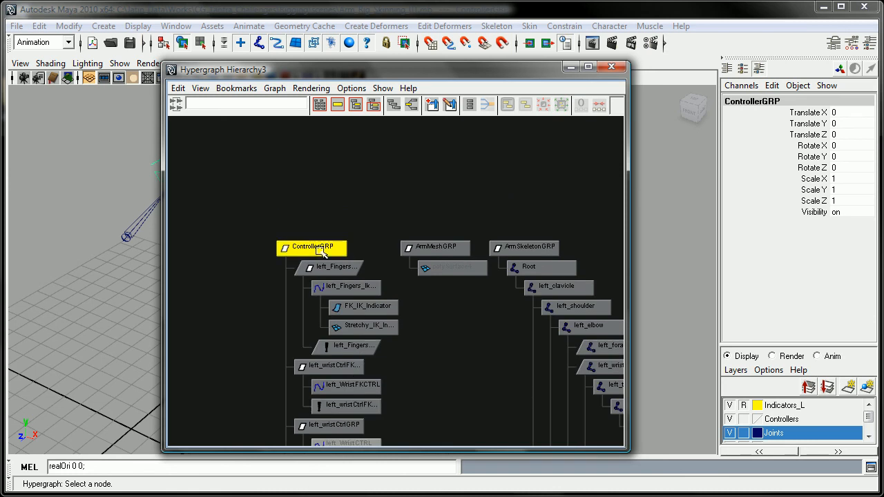
Step: Select the polySurface4 mesh under ArmMeshGRP to inspect it, and clear the selection
{"action": "middle_click_drag", "start_coordinate": [400, 247], "coordinate": [355, 247], "text": "alt"}
{"action": "left_click", "coordinate": [412, 270]}
{"action": "right_click_drag", "start_coordinate": [362, 273], "coordinate": [423, 277], "text": "alt"}
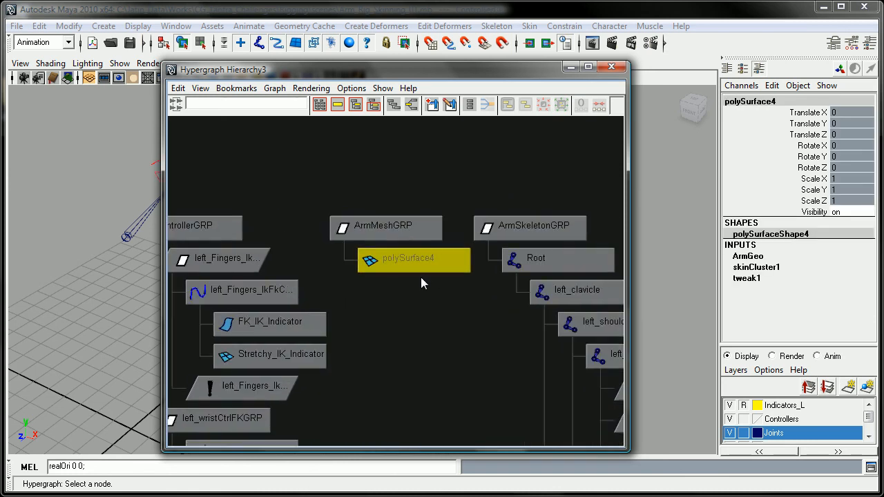
{"action": "middle_click_drag", "start_coordinate": [423, 277], "coordinate": [423, 311], "text": "alt"}
{"action": "left_click", "coordinate": [374, 238]}
Step: Collapse the ControllerGRP, ArmMeshGRP and ArmSkeletonGRP branches so only the top-level groups show
{"action": "middle_click_drag", "start_coordinate": [400, 267], "coordinate": [397, 235], "text": "alt"}
{"action": "right_click_drag", "start_coordinate": [397, 235], "coordinate": [420, 223], "text": "alt"}
{"action": "middle_click_drag", "start_coordinate": [419, 223], "coordinate": [423, 253], "text": "alt"}
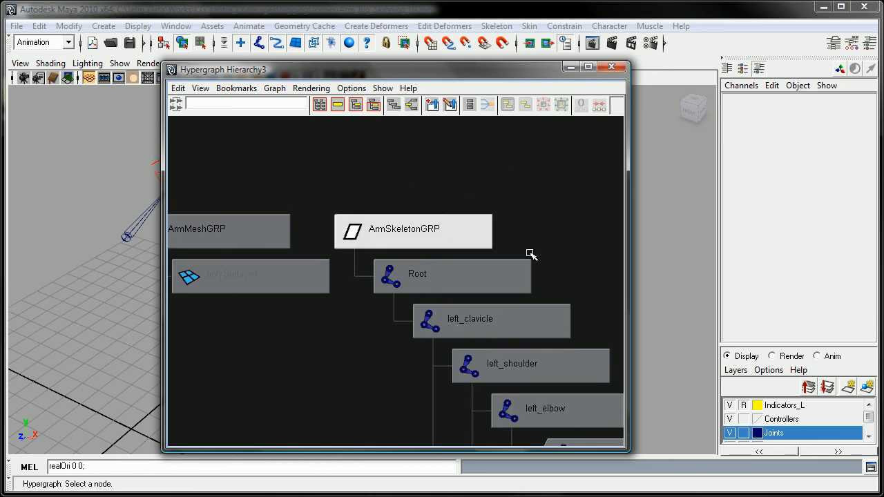
{"action": "right_click_drag", "start_coordinate": [460, 239], "coordinate": [453, 263], "text": "alt"}
{"action": "double_click", "coordinate": [239, 257]}
{"action": "double_click", "coordinate": [352, 258]}
{"action": "double_click", "coordinate": [370, 259]}
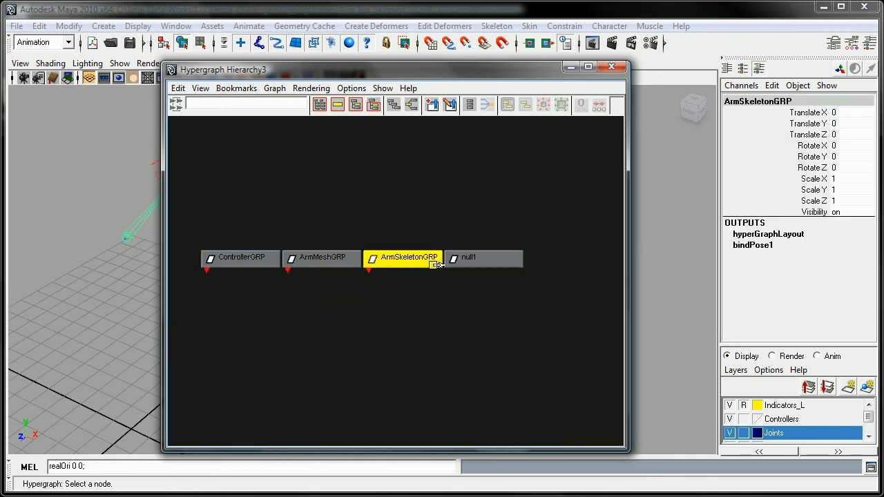
Step: Delete the unused null1 node beside ArmSkeletonGRP and frame the remaining groups
{"action": "left_click", "coordinate": [428, 333]}
{"action": "key", "text": "a"}
{"action": "key", "text": "a"}
{"action": "left_click", "coordinate": [523, 178]}
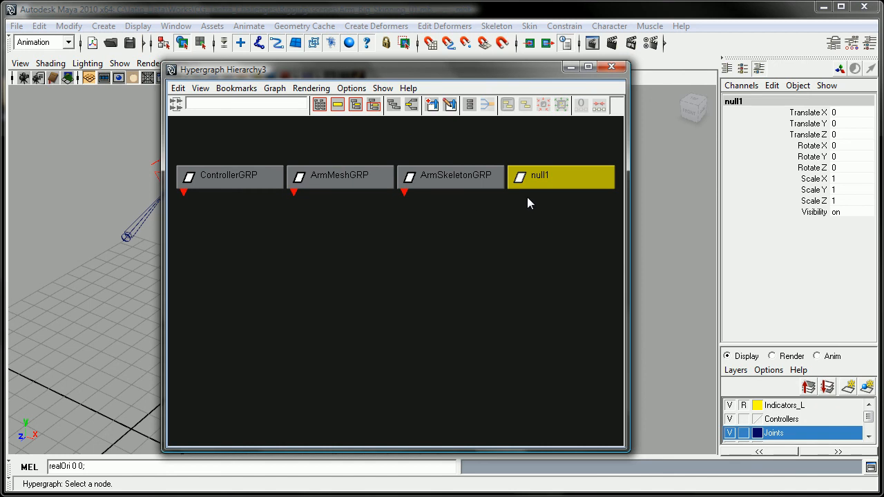
{"action": "key", "text": "Delete"}
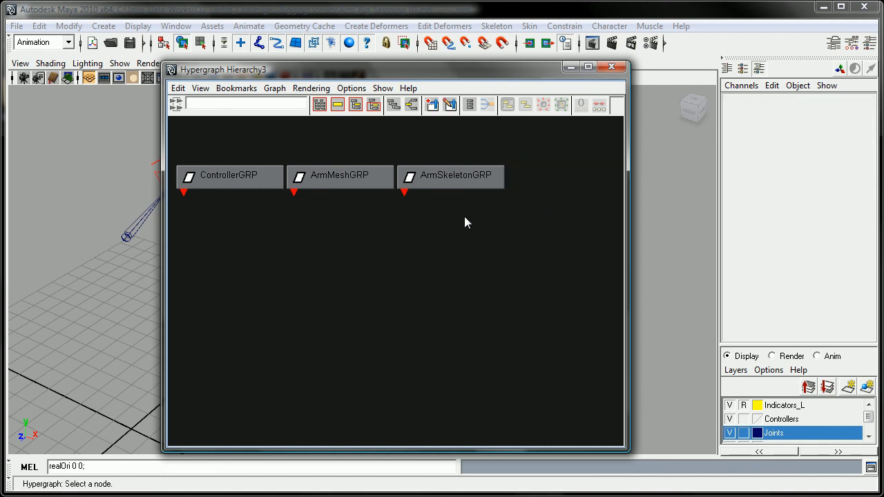
{"action": "key", "text": "a"}
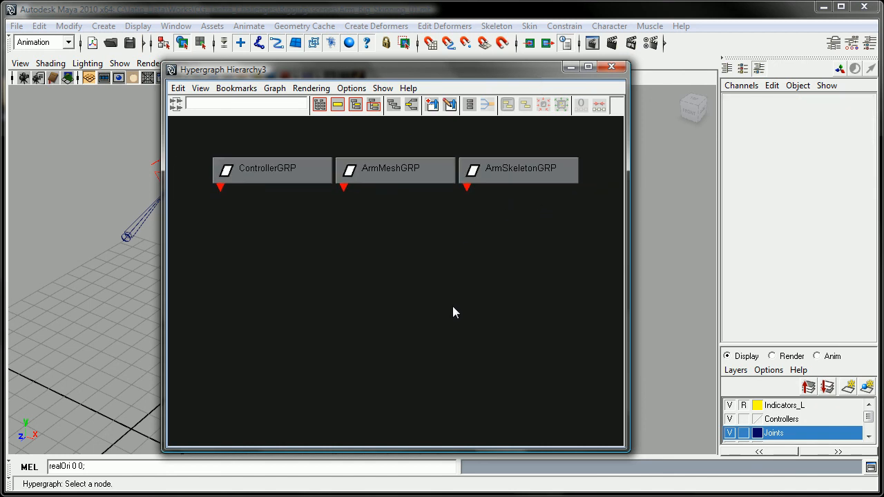
Step: Select the three top-level groups together, frame them for review, and clear the selection
{"action": "right_click_drag", "start_coordinate": [455, 306], "coordinate": [426, 278], "text": "alt"}
{"action": "left_click_drag", "start_coordinate": [308, 209], "coordinate": [510, 308]}
{"action": "key", "text": "f"}
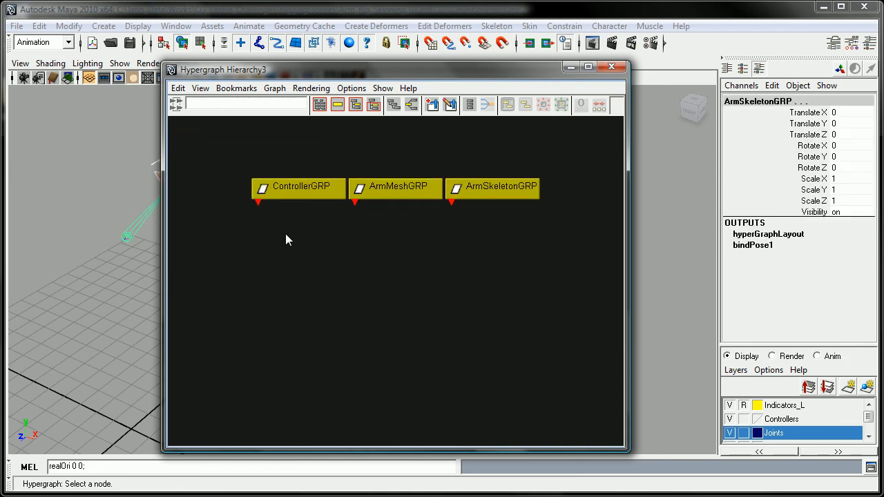
{"action": "left_click", "coordinate": [346, 151]}
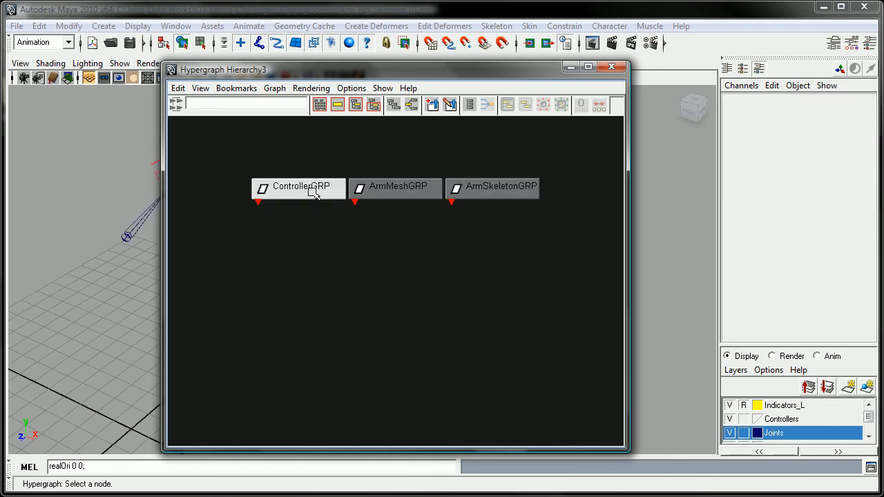
{"action": "right_click_drag", "start_coordinate": [361, 206], "coordinate": [455, 270], "text": "alt"}
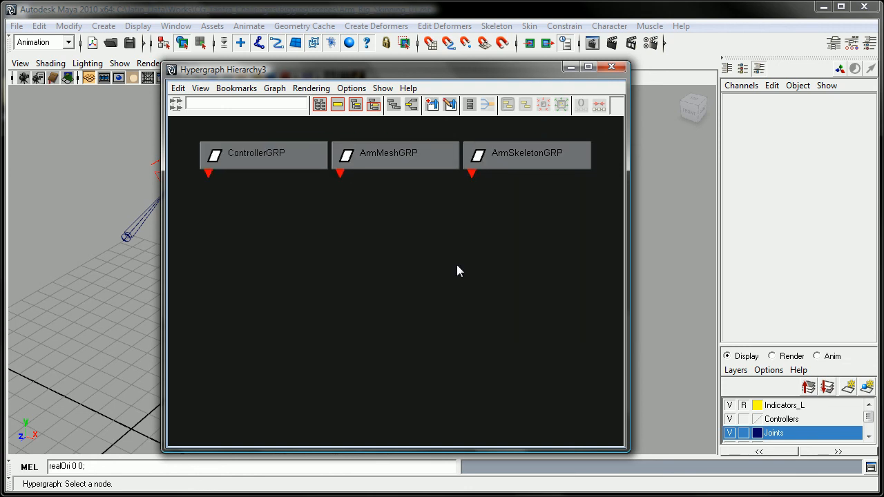